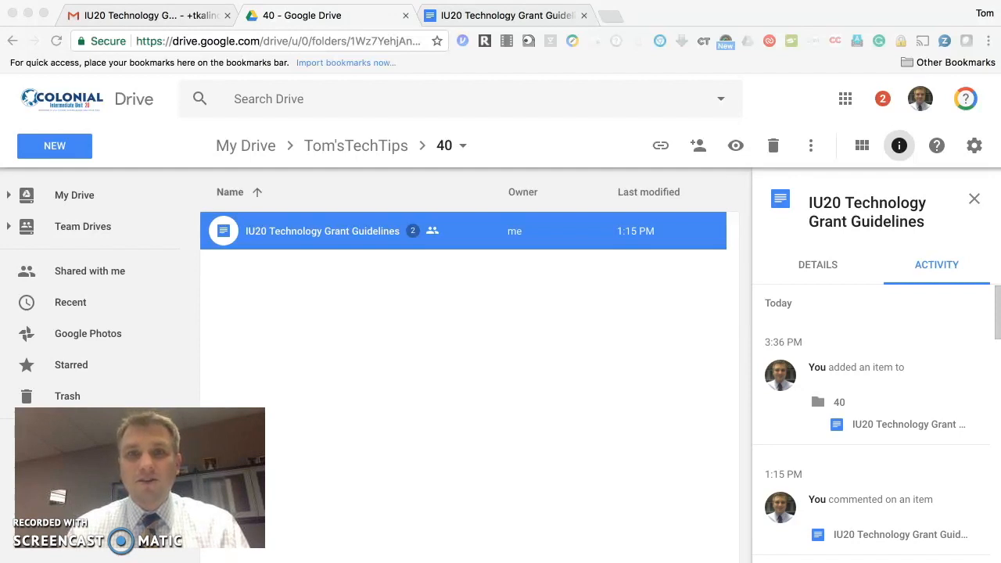
Open the IU20 Technology Grant Guidelines document from the Drive folder, close its duplicate tab, and review the Program Snapshot table
double_click(331, 233)
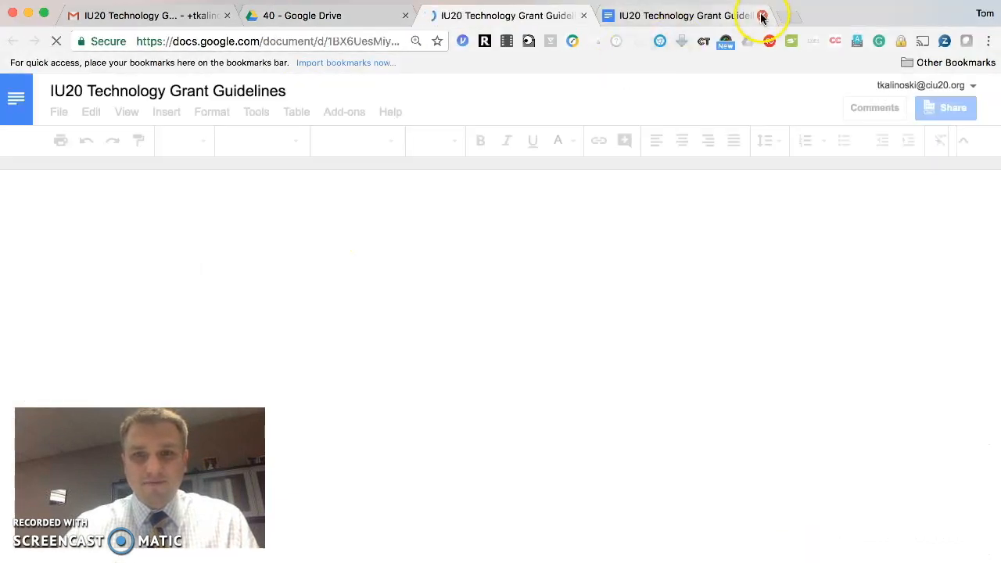
click(762, 16)
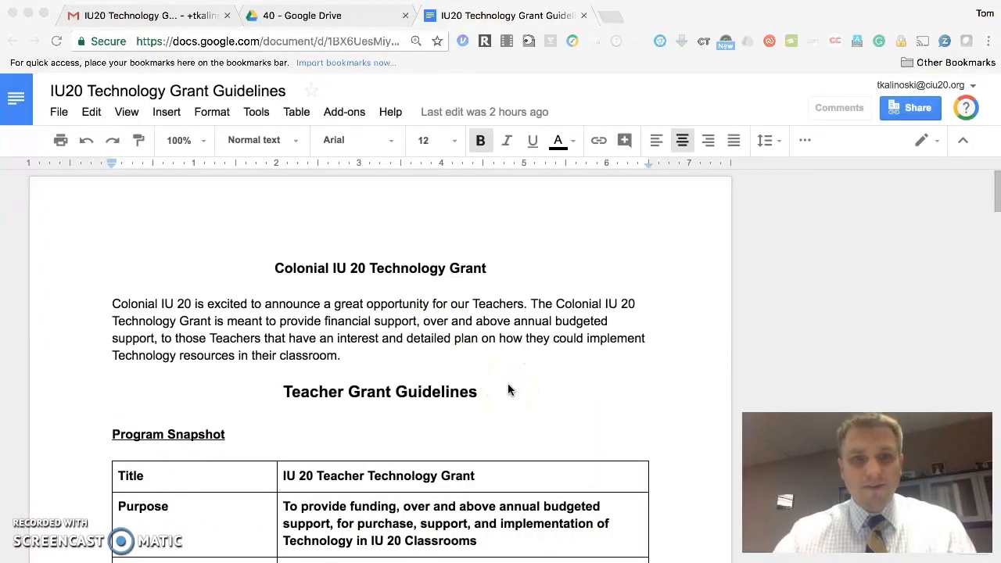
scroll(508, 390, down, 3)
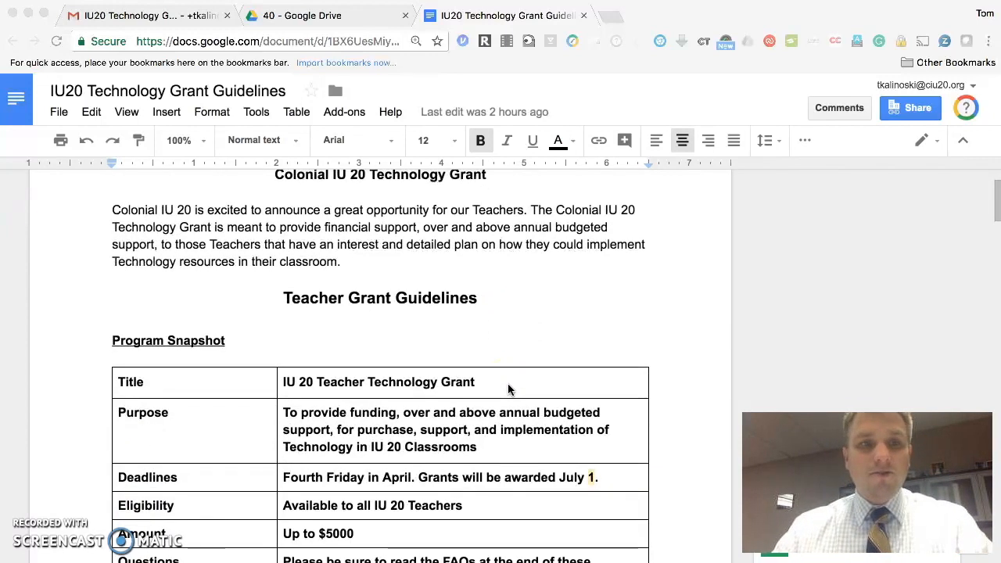
scroll(508, 390, down, 2)
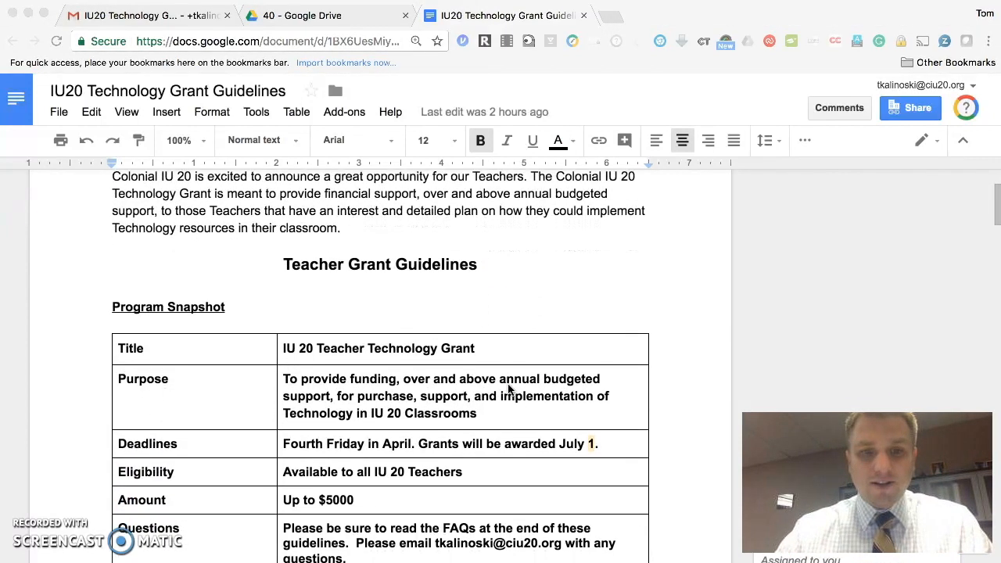
scroll(508, 389, down, 5)
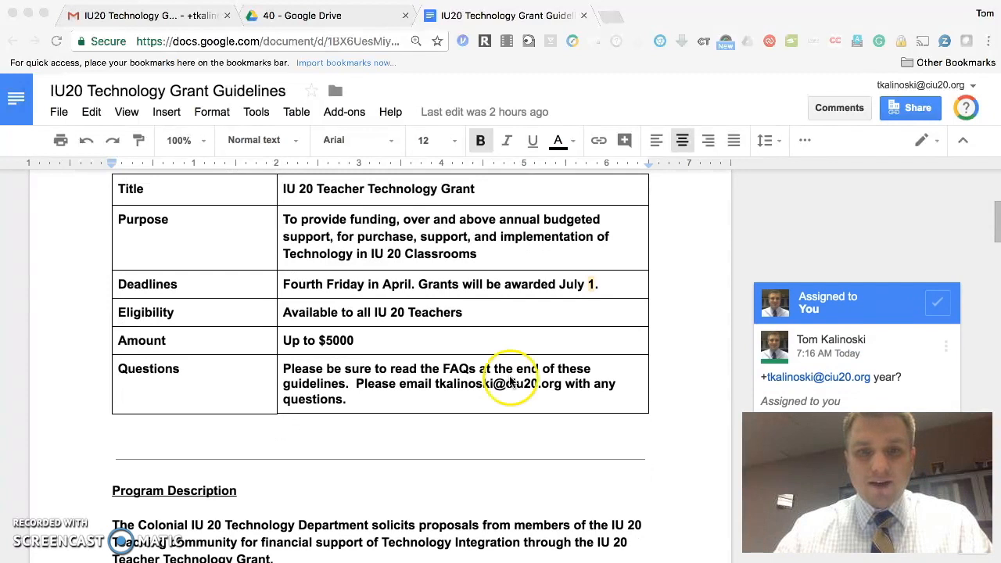
scroll(508, 389, down, 1)
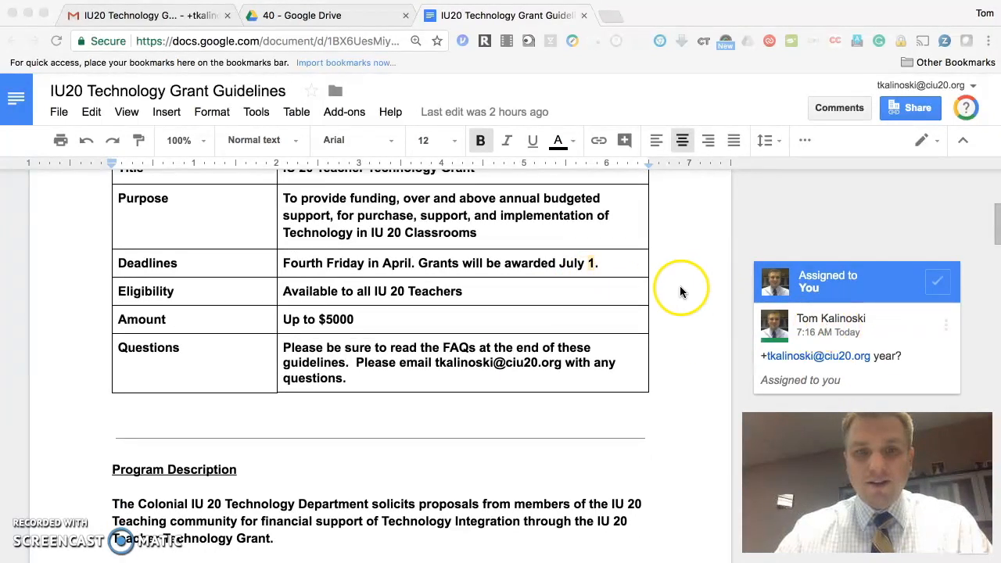
scroll(378, 407, down, 4)
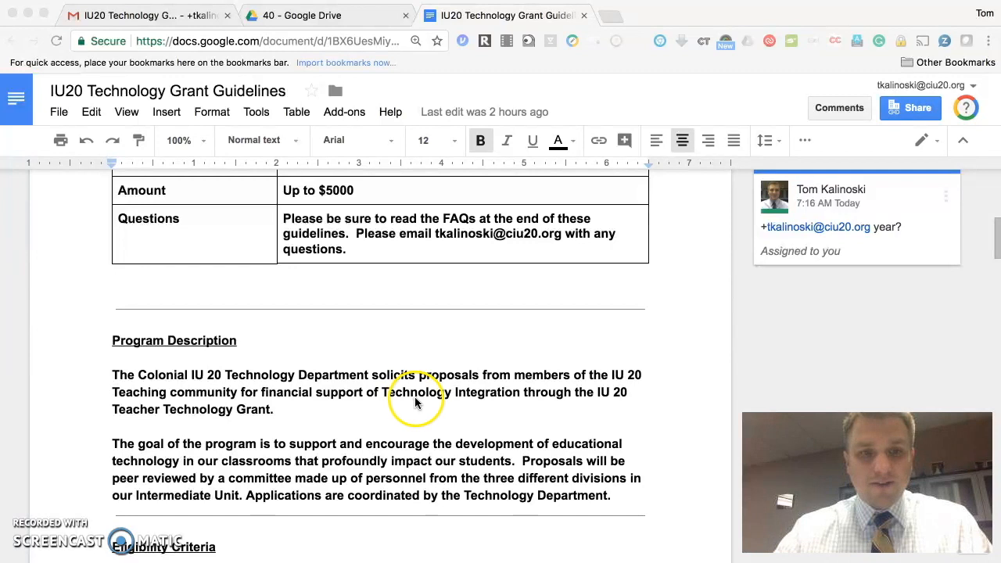
Start a comment on the word "IU" in the first Program Description paragraph, reading: Should this read "Intermediate Unit"
double_click(197, 375)
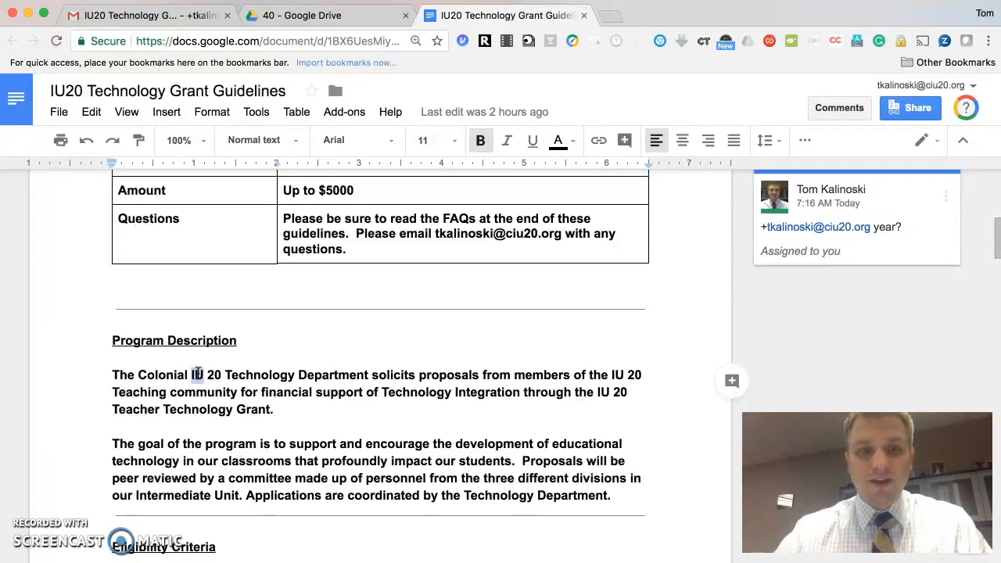
right_click(197, 375)
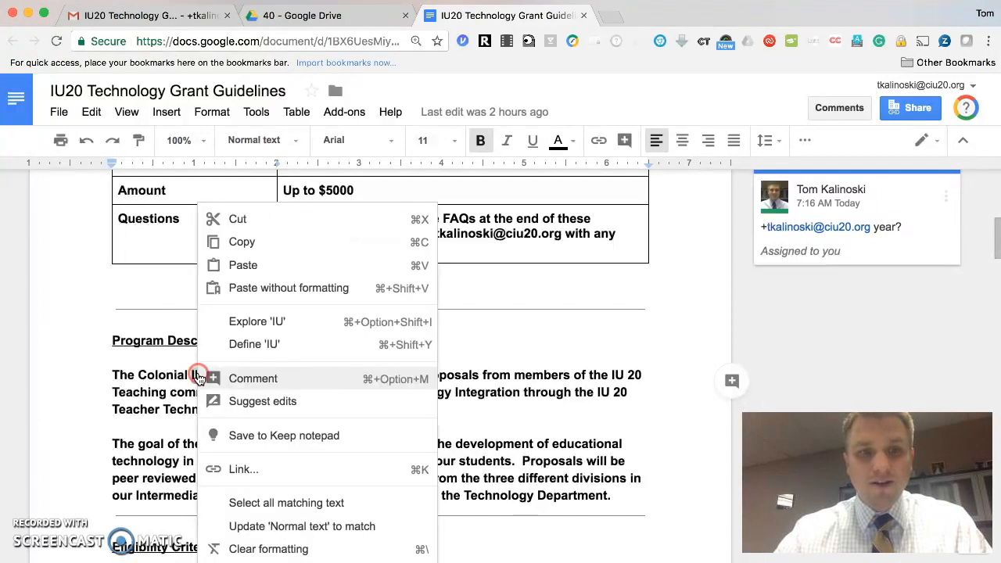
click(219, 379)
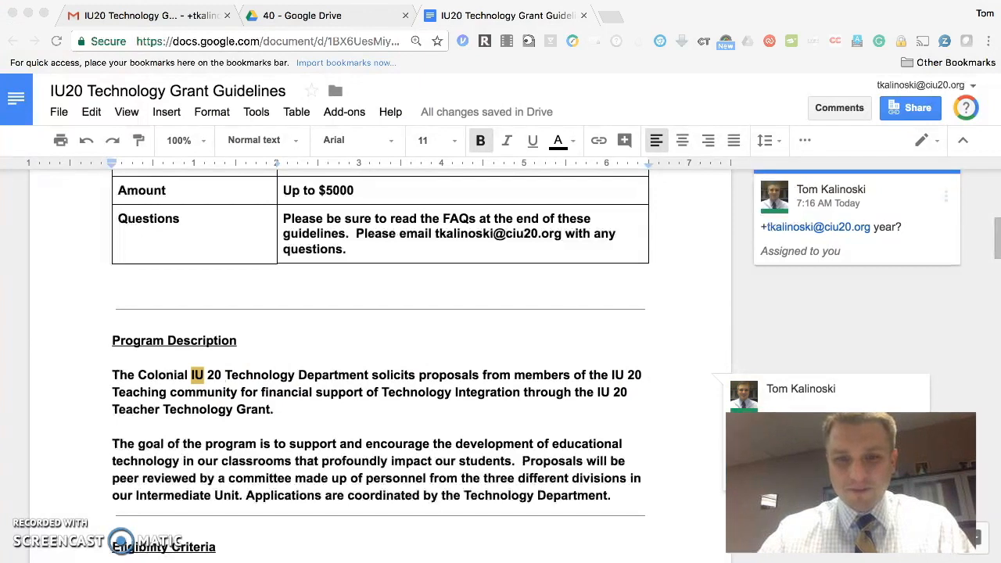
click(763, 441)
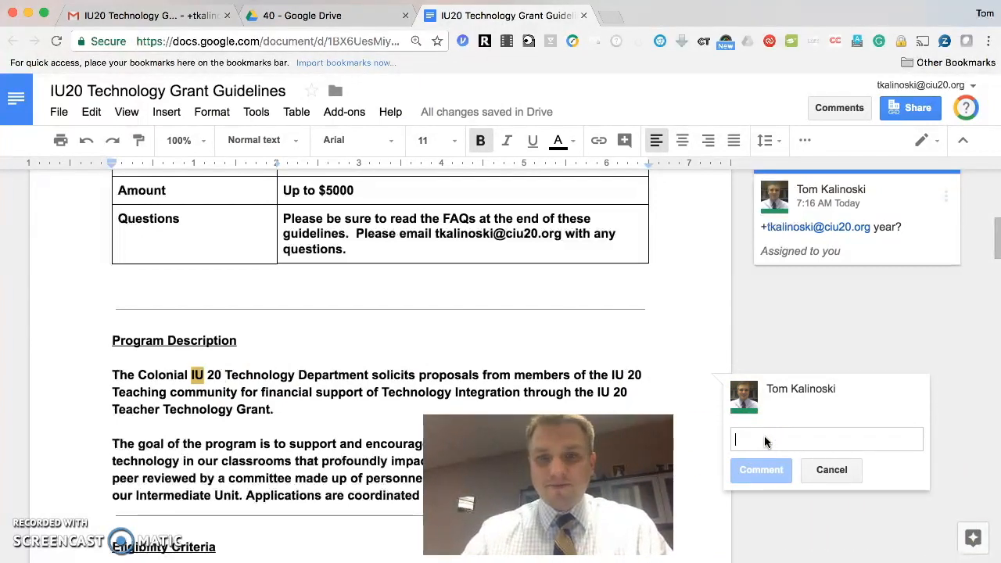
text(Should)
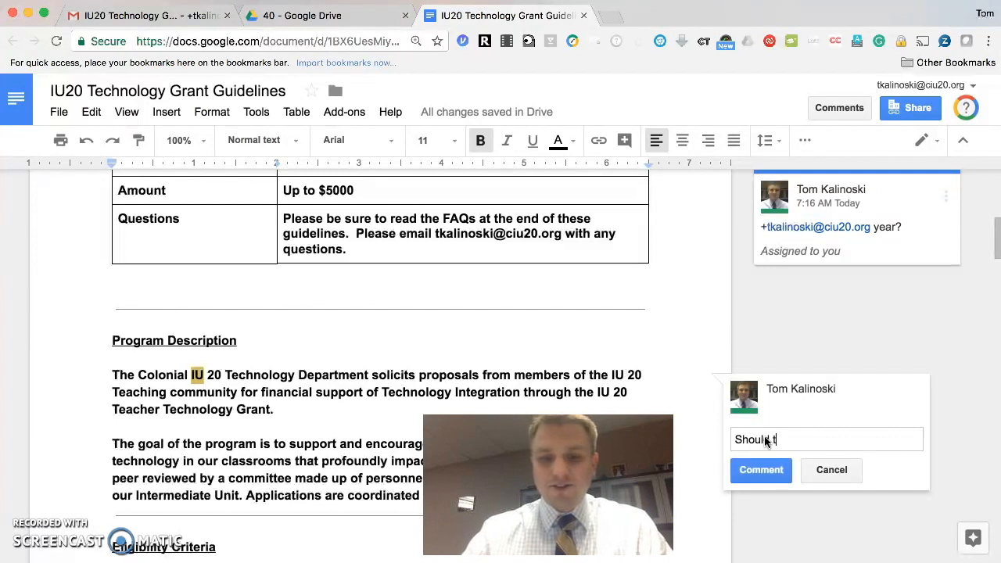
text( this read )
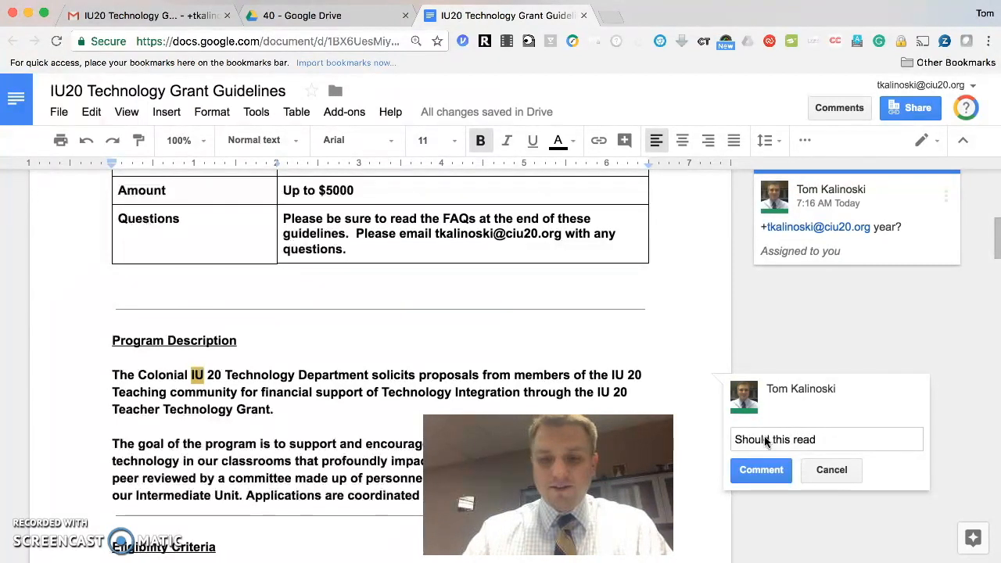
text("Intermediate Unit)
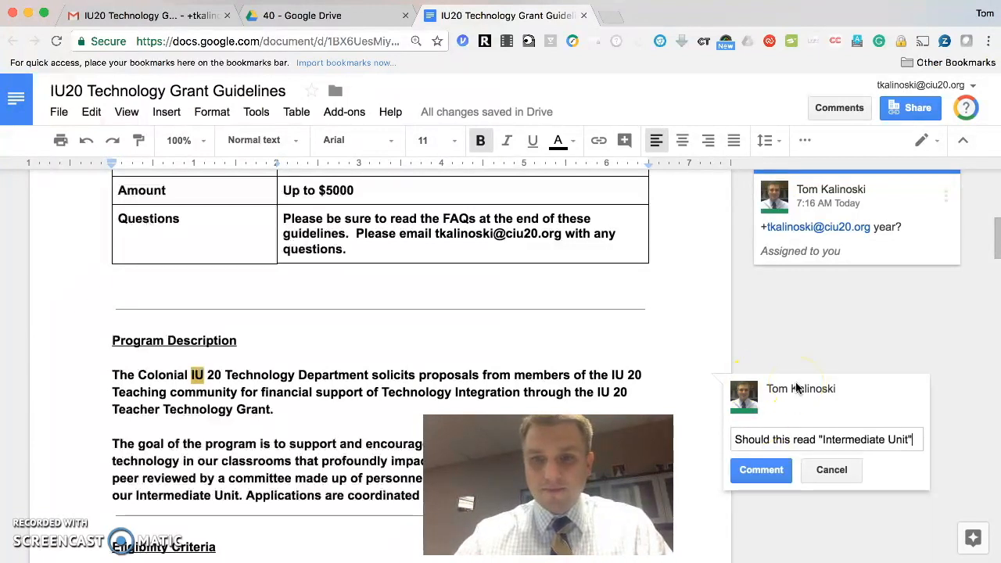
Clear the question from the comment draft and mention the assignee's work e-mail at its start
click(737, 439)
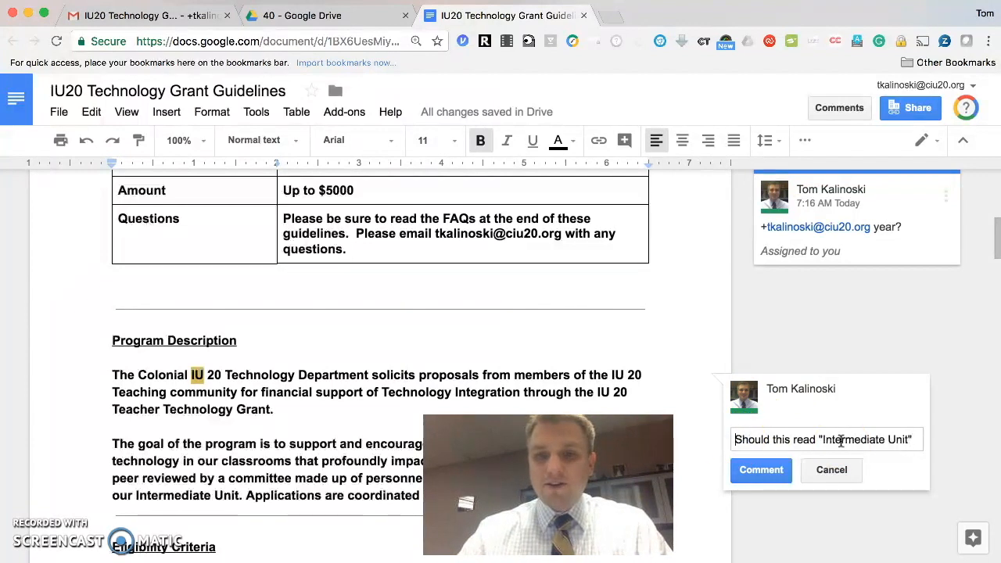
text(+)
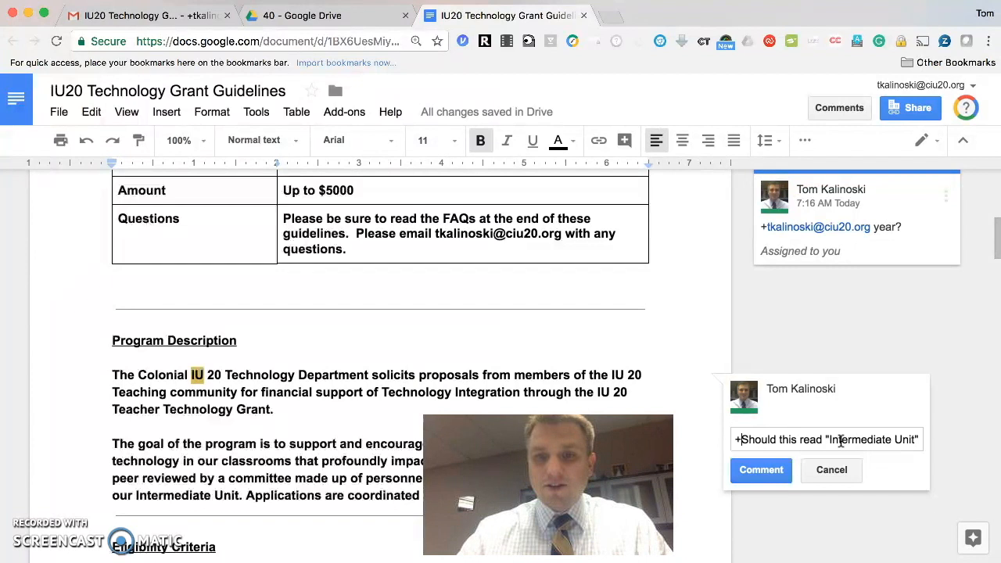
text(ka)
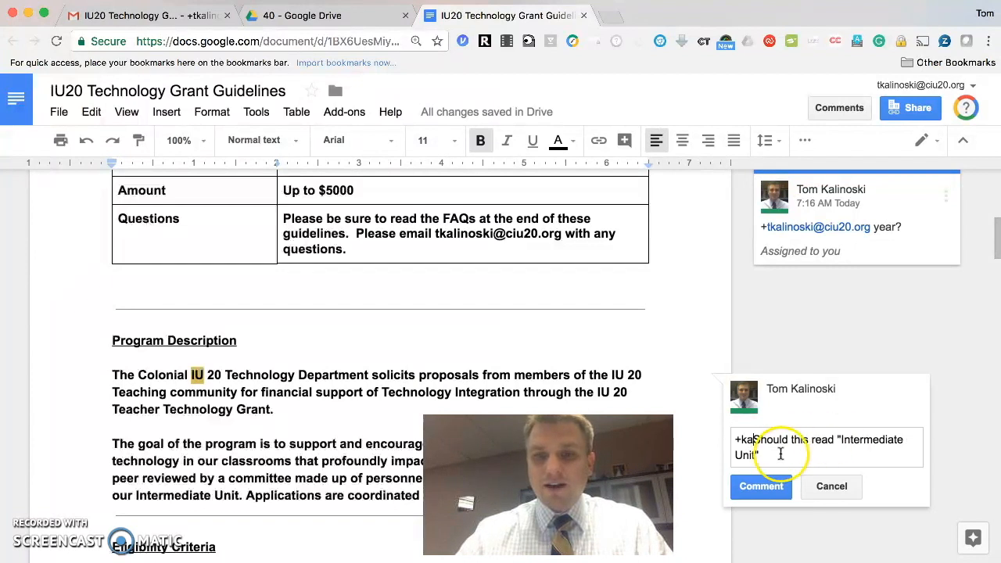
drag(775, 453, 759, 441)
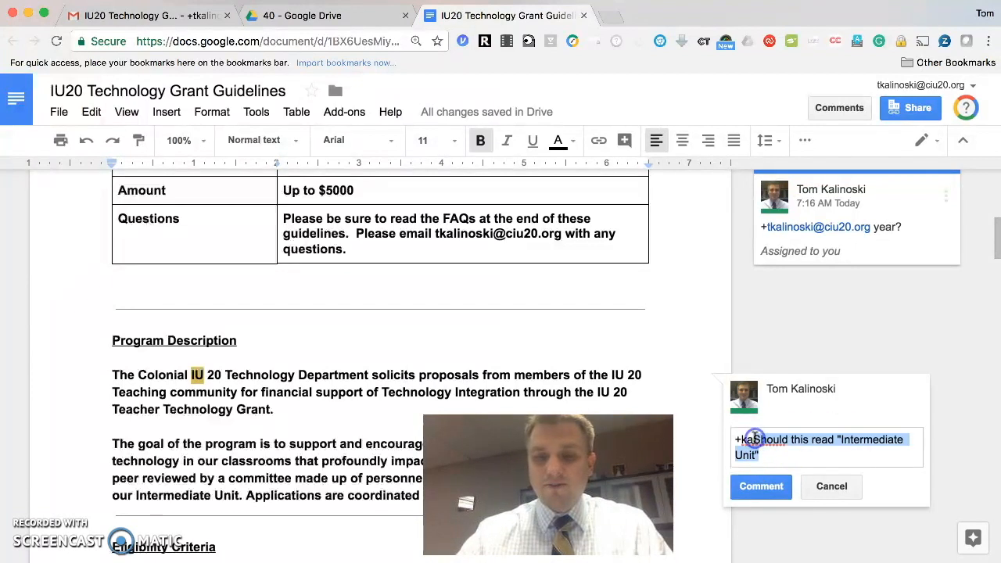
key(BackSpace)
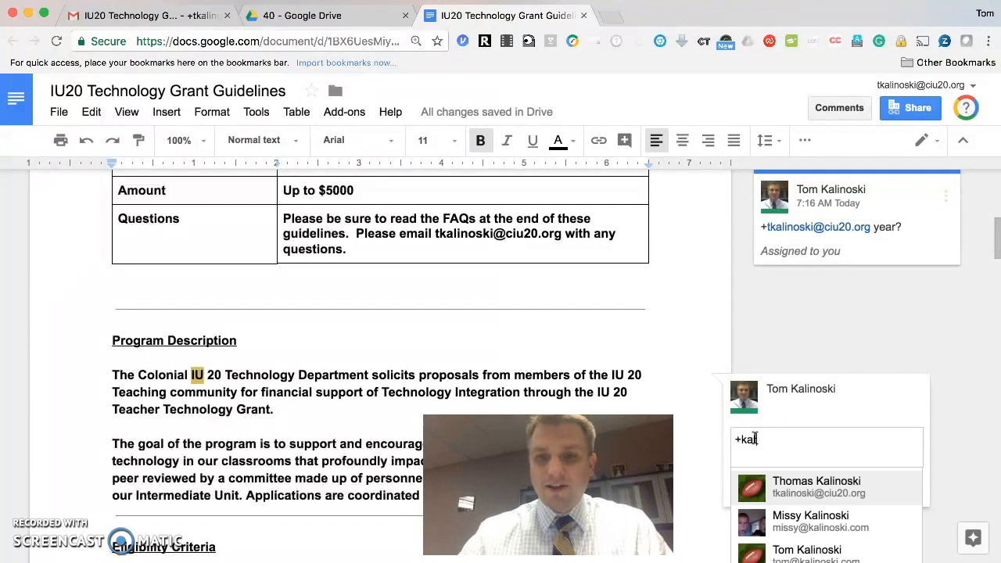
click(813, 488)
click(854, 440)
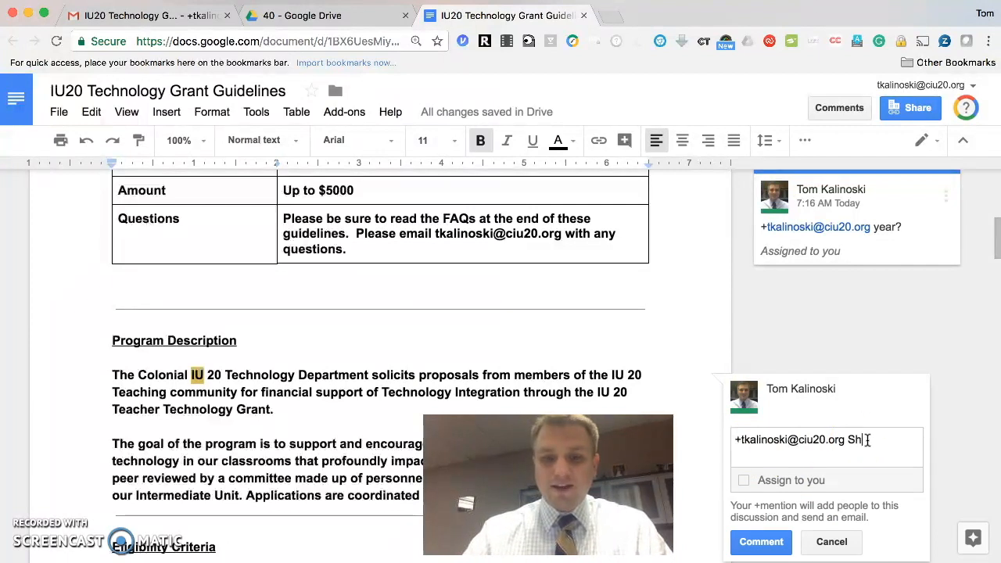
Enter Should this read "Intermediate Unit" after the mention and post the comment as an assigned action item
text(Should )
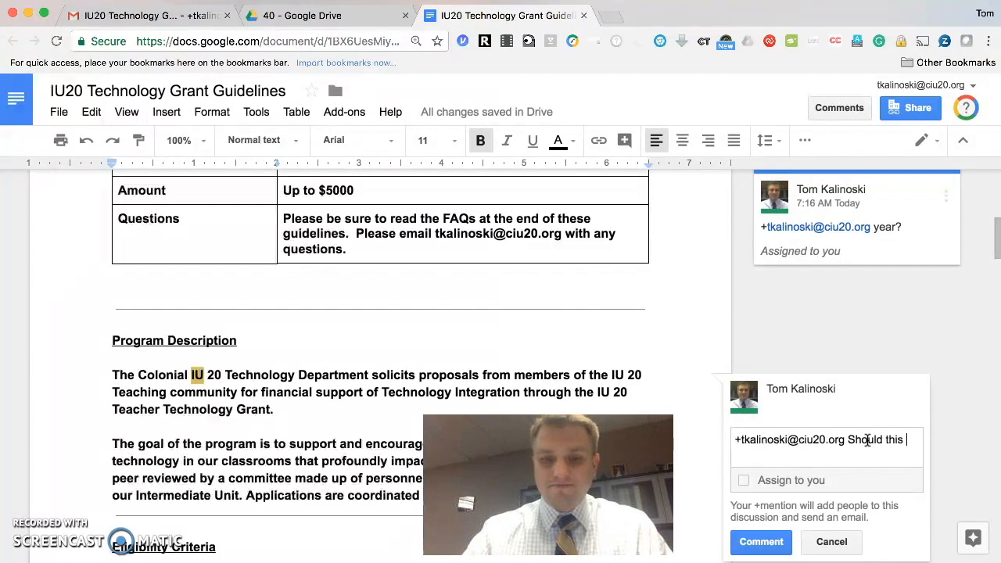
text(this read "Inte)
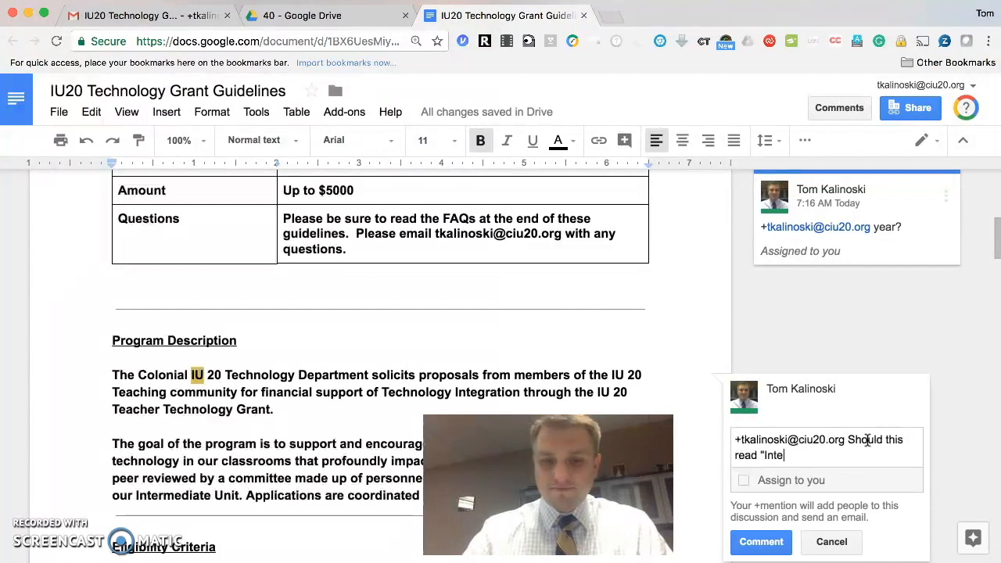
text(rmediate Unit")
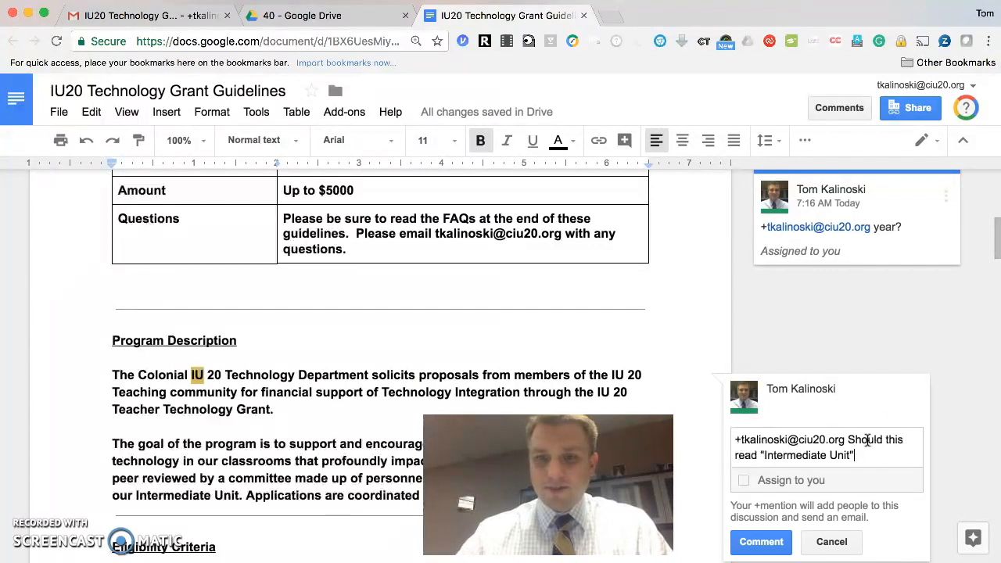
click(745, 482)
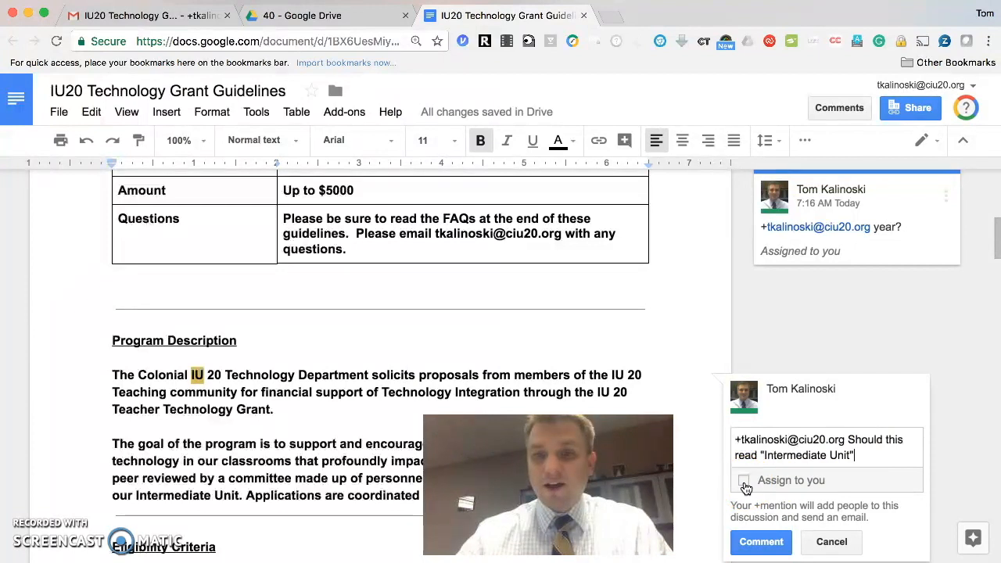
click(745, 483)
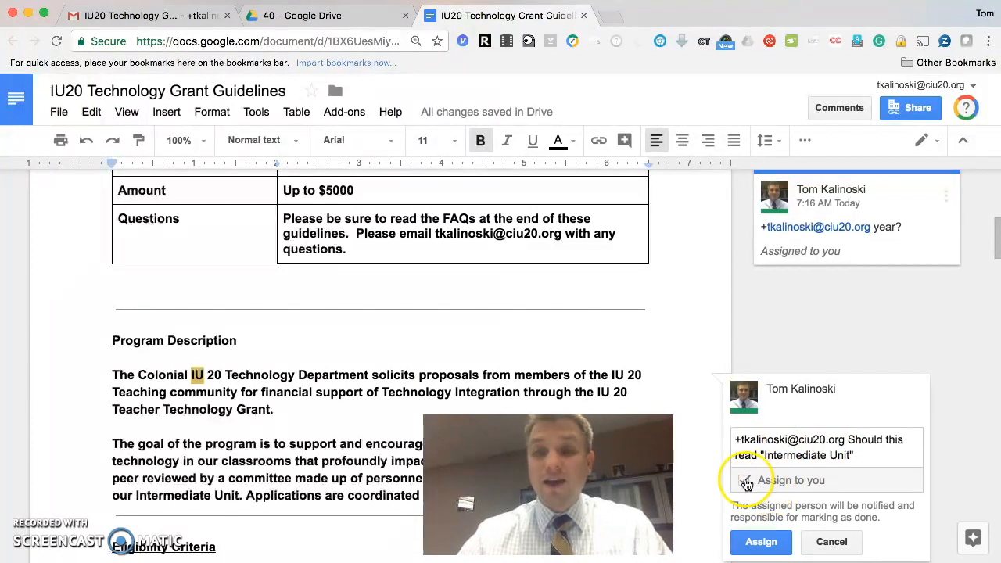
click(751, 544)
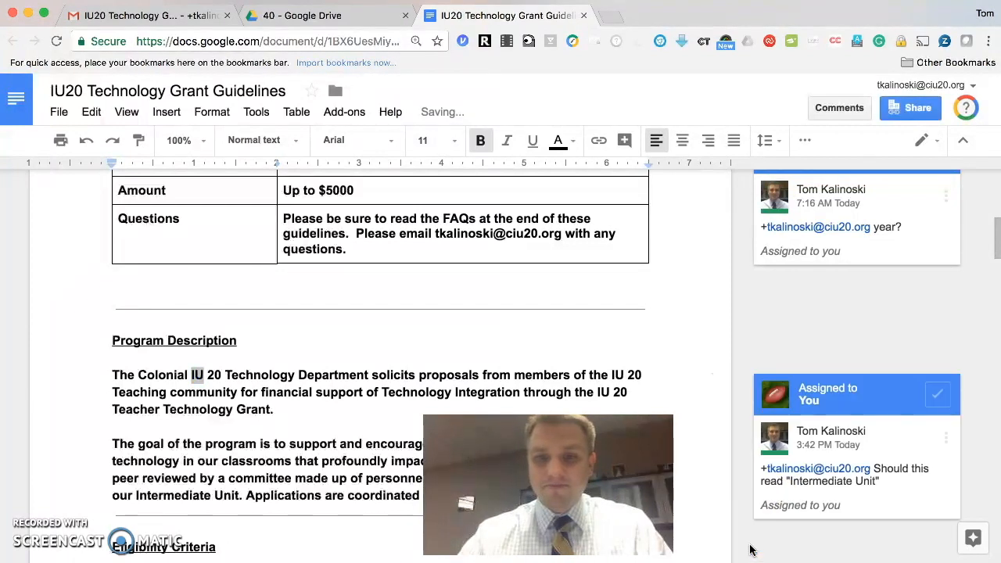
Skim the eligibility and Budget / Funding sections, and return to the commented Program Description paragraph
scroll(643, 396, down, 5)
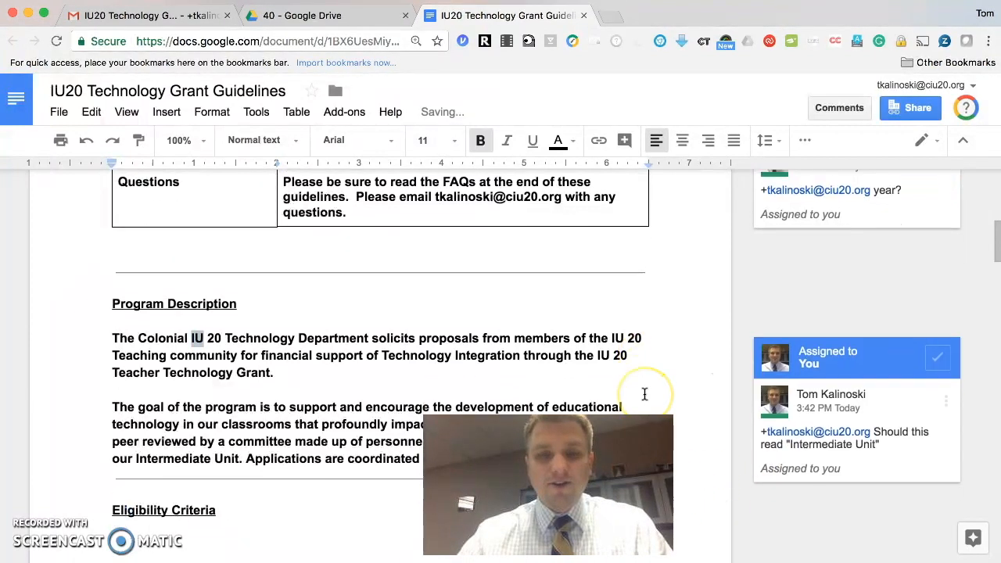
scroll(644, 394, down, 8)
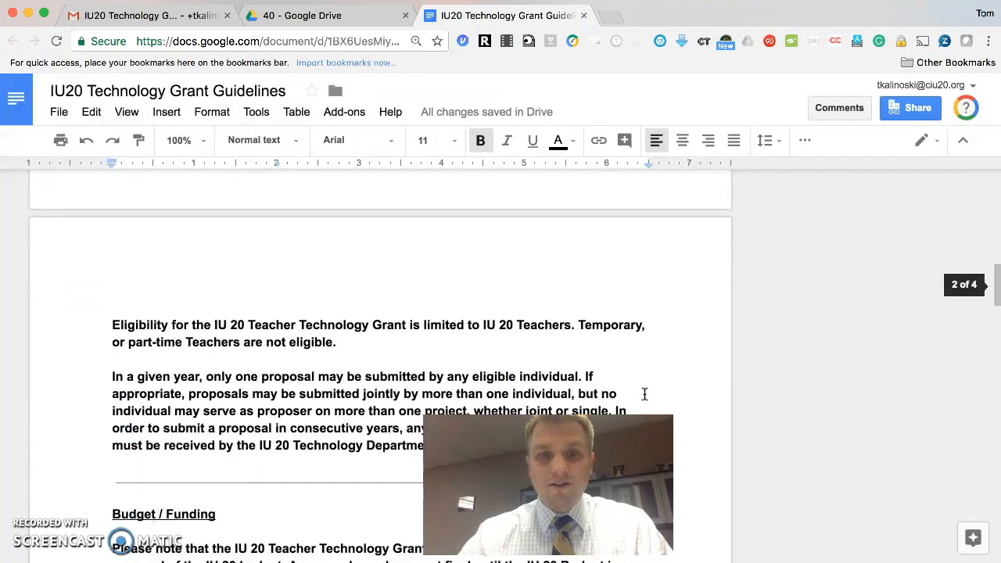
scroll(645, 394, down, 2)
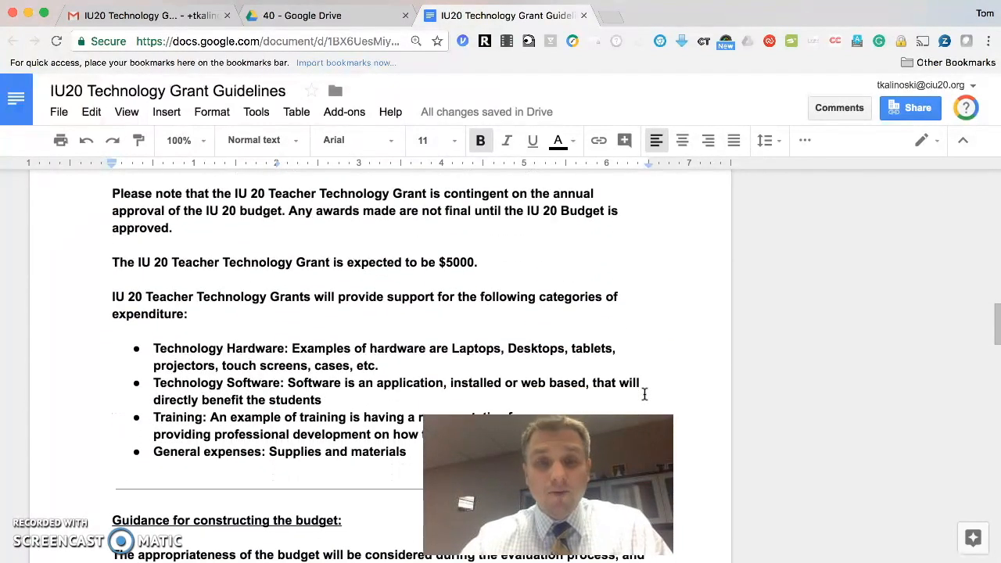
scroll(645, 394, up, 6)
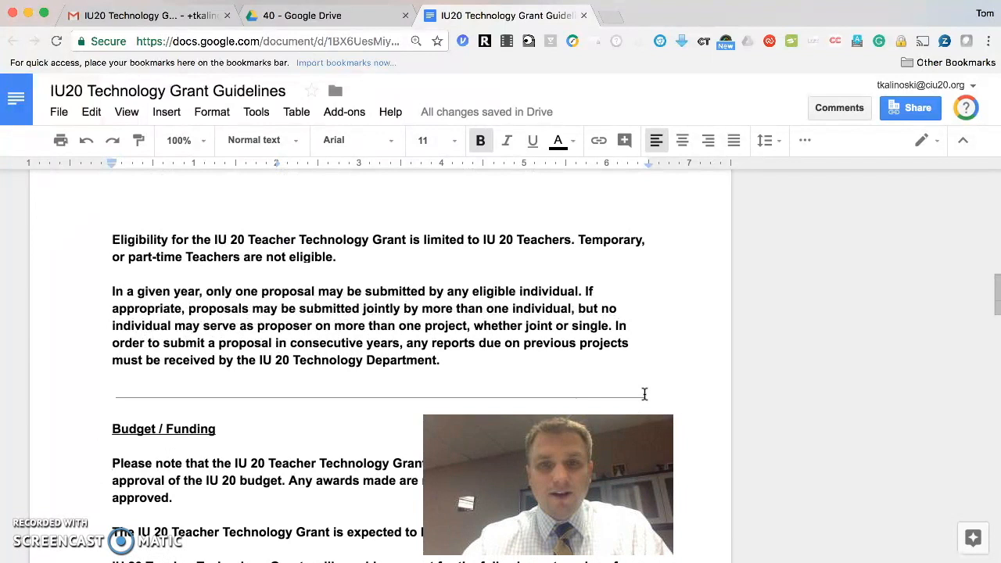
scroll(644, 394, up, 8)
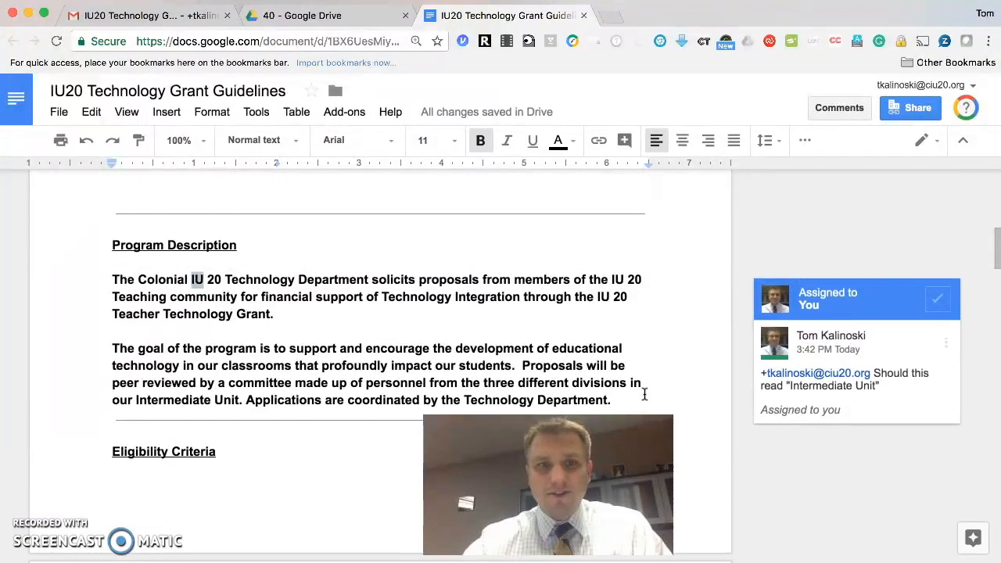
Switch to Gmail and read the Google Docs action item notification filed under the Test label
click(160, 22)
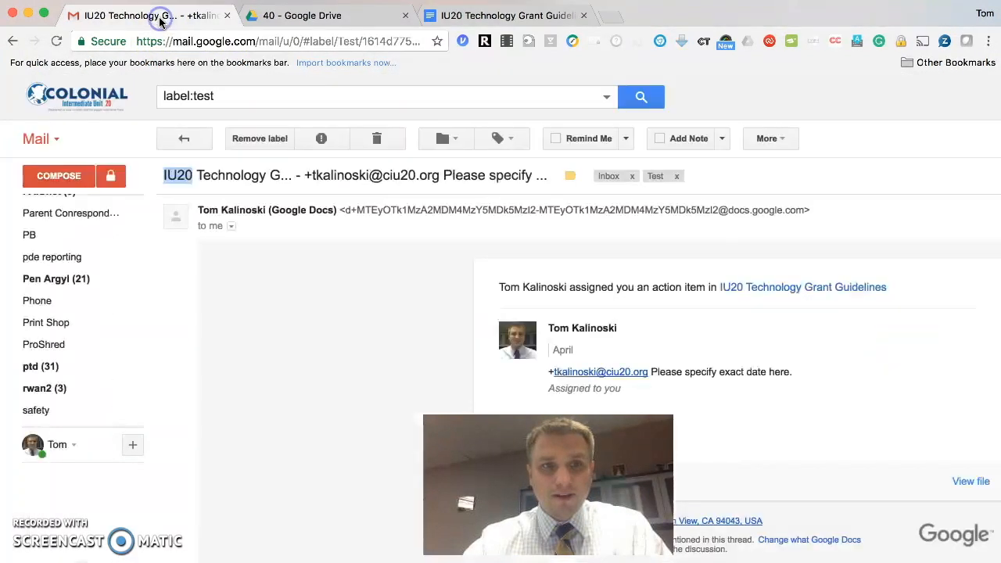
click(176, 138)
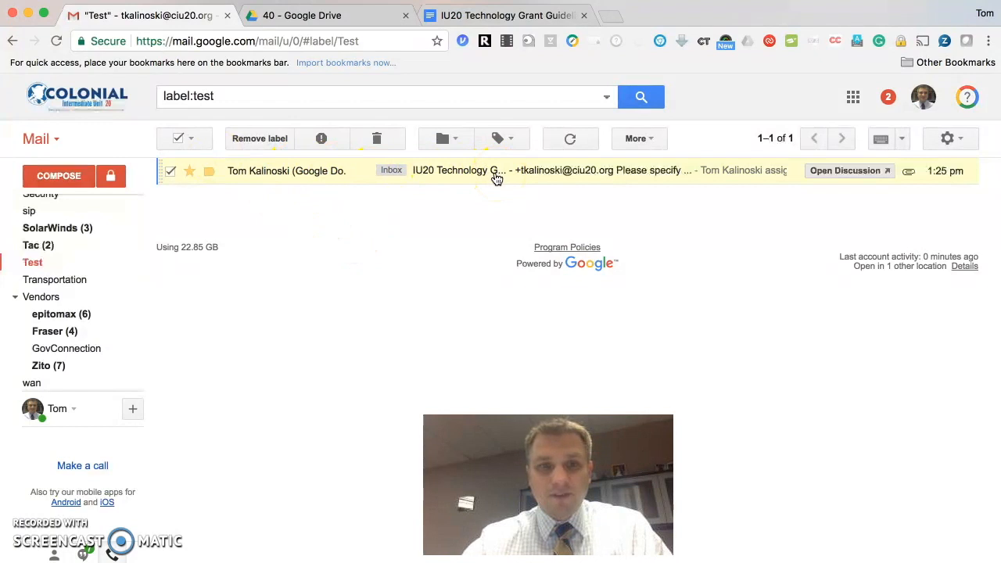
click(496, 179)
double_click(509, 175)
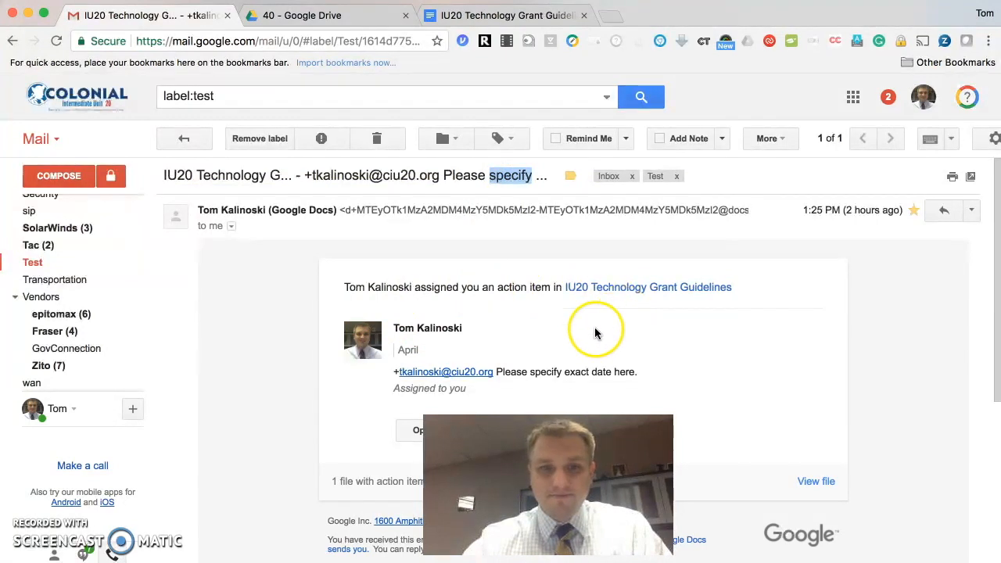
scroll(481, 351, down, 1)
scroll(481, 348, down, 3)
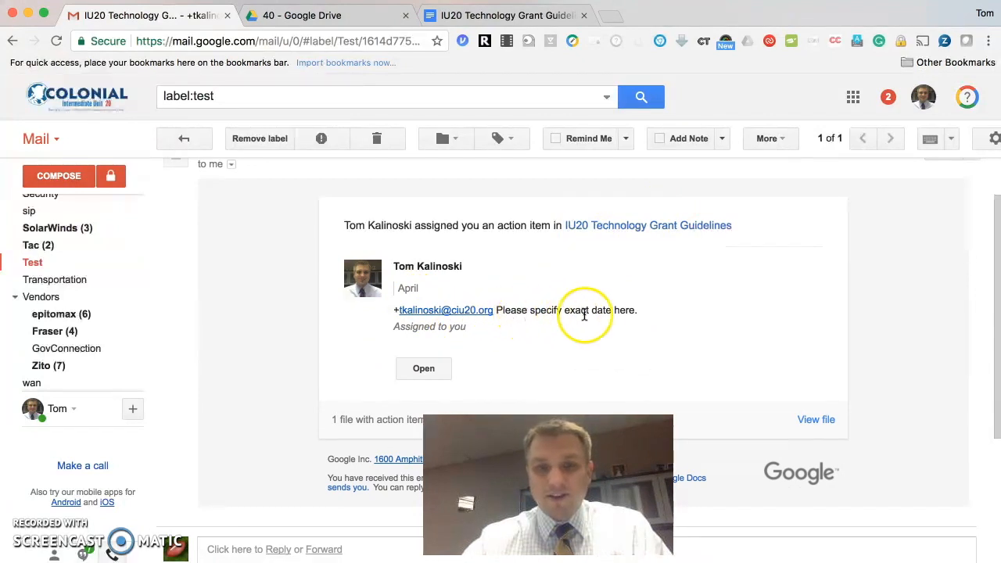
Open the document from the action item notification and go to the commented word "April" under Application Deadlines
click(424, 370)
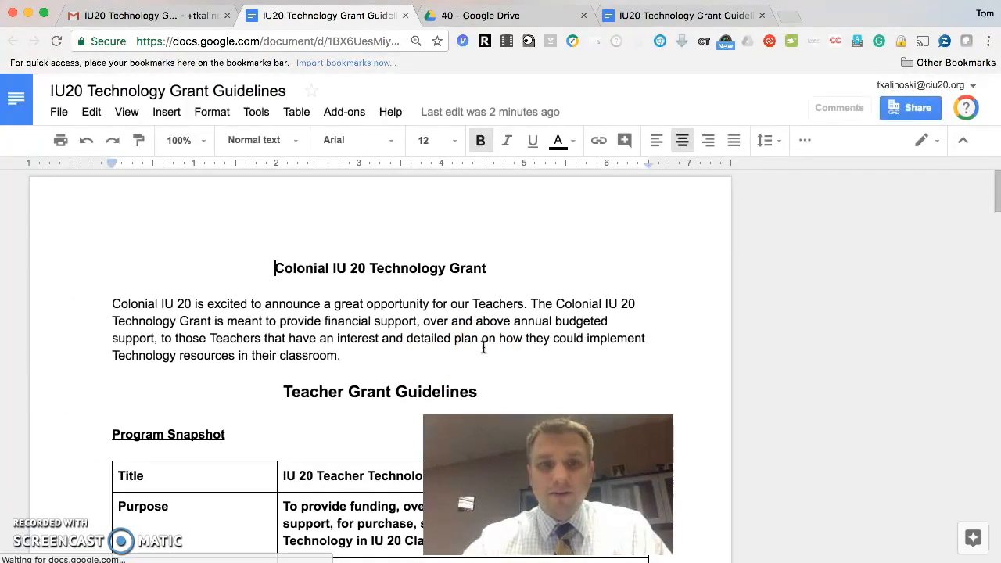
click(547, 323)
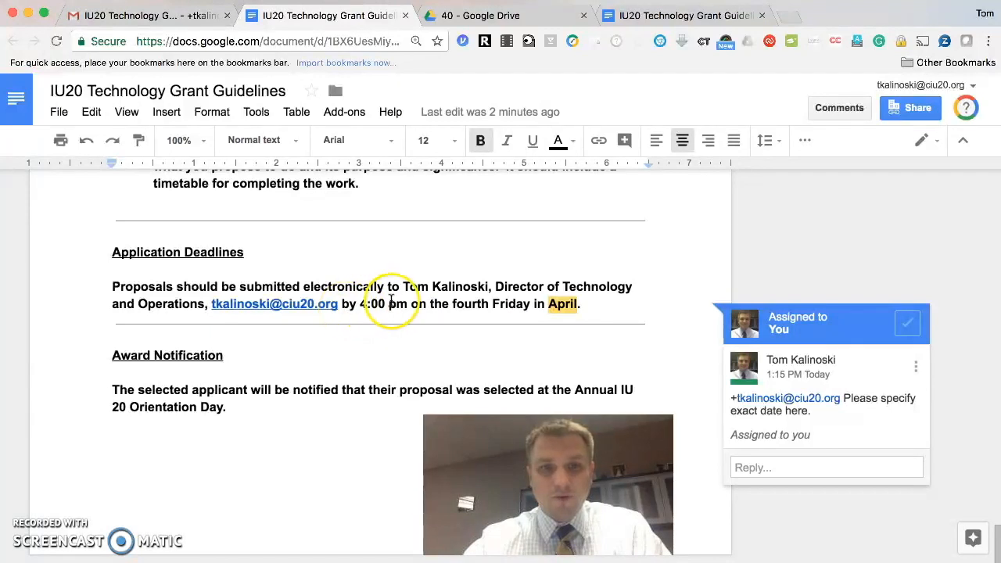
click(575, 306)
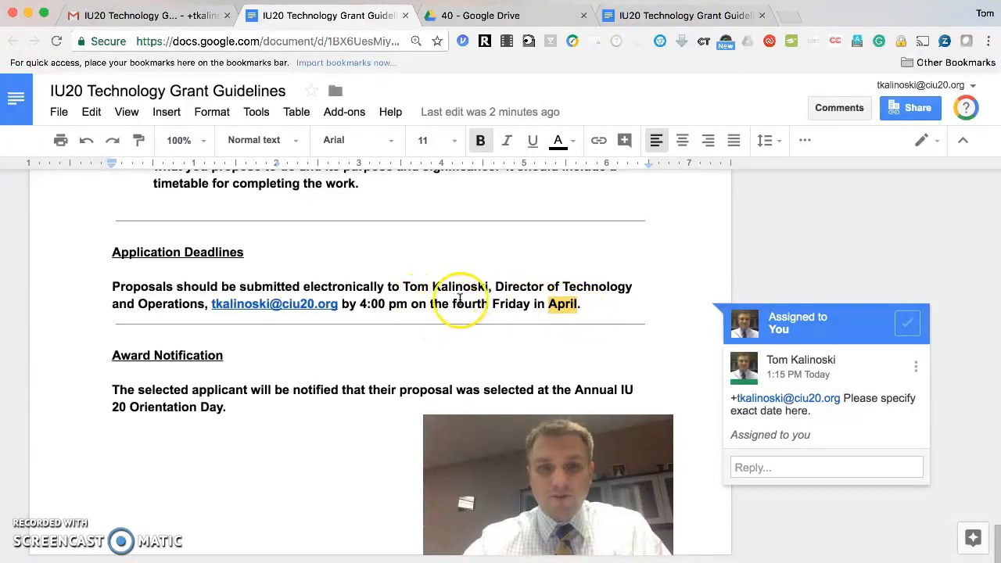
Add ", April 27, 2018" after "April" in the Application Deadlines sentence and mark the assigned action item as done
click(588, 303)
key(BackSpace)
text(, April .)
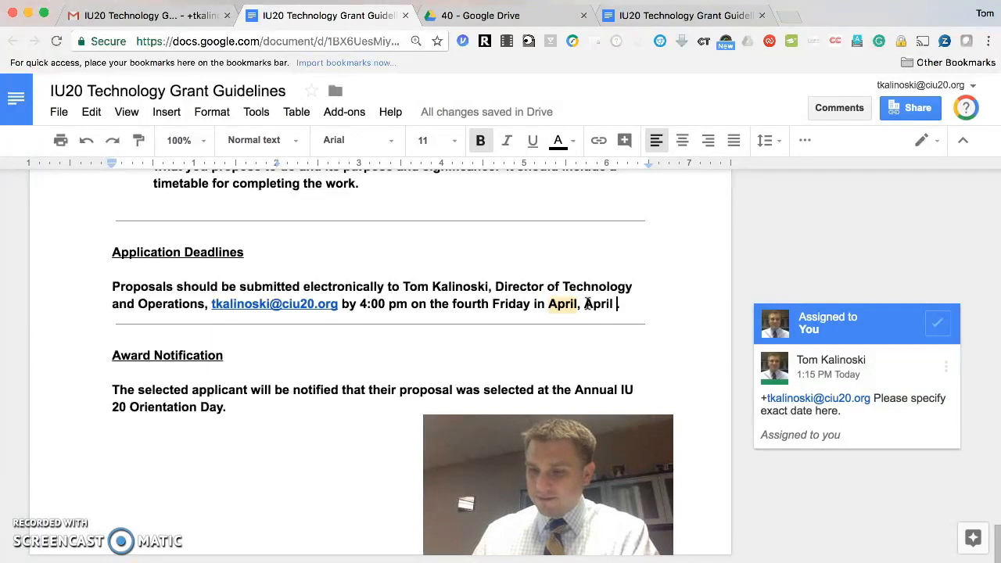
key(BackSpace)
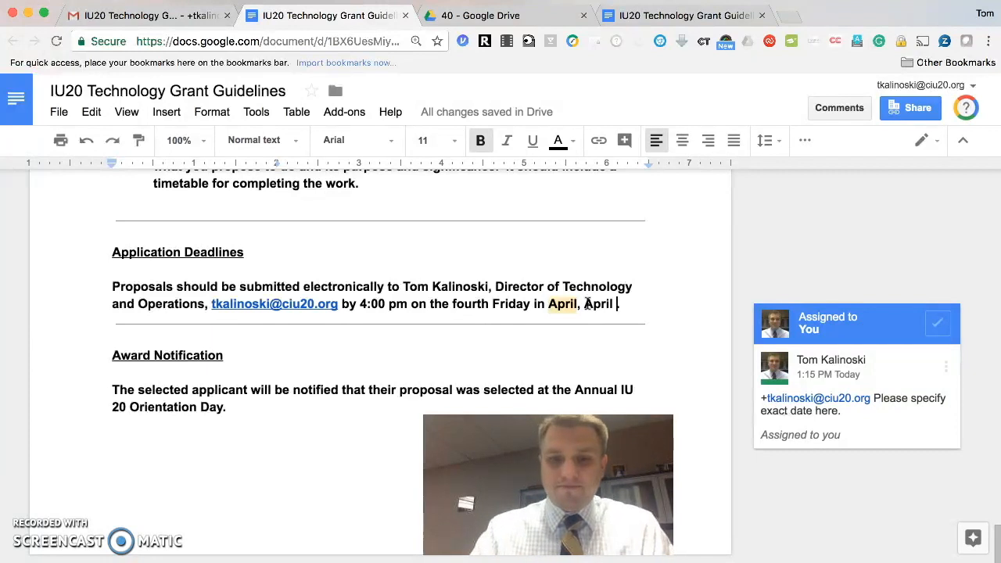
text(27, 2018)
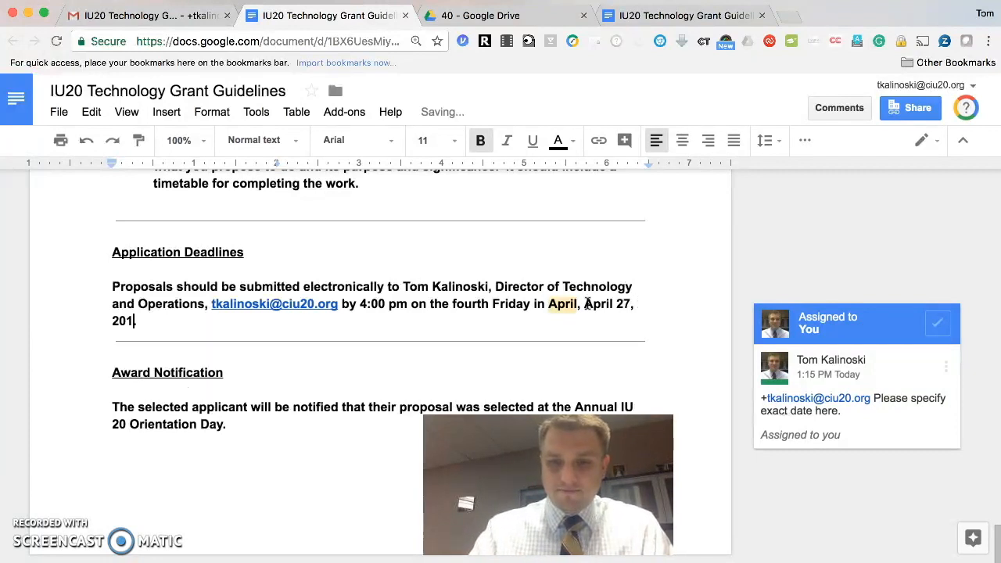
click(938, 326)
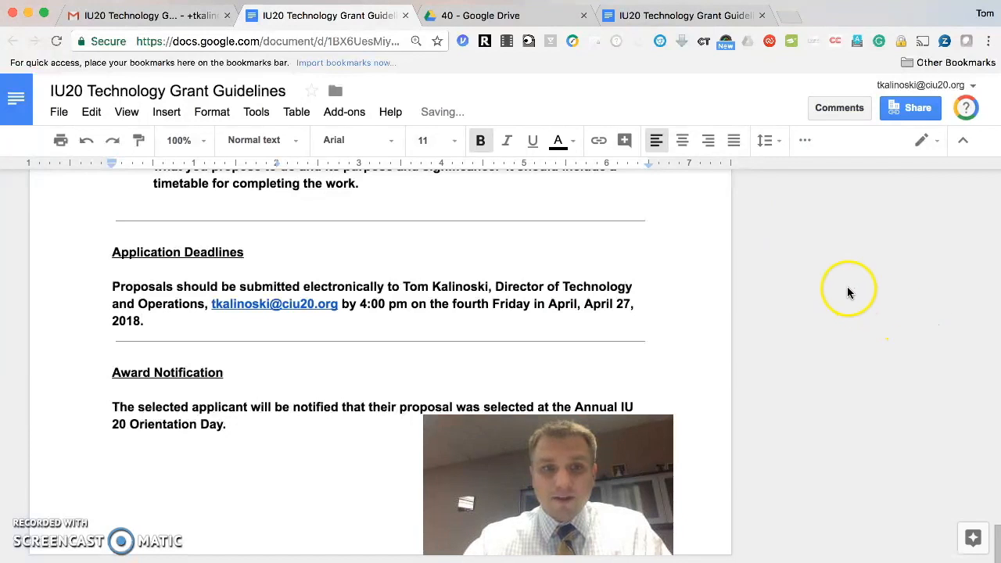
Review the document's comment history, including the completed April item and the action items still open
click(839, 109)
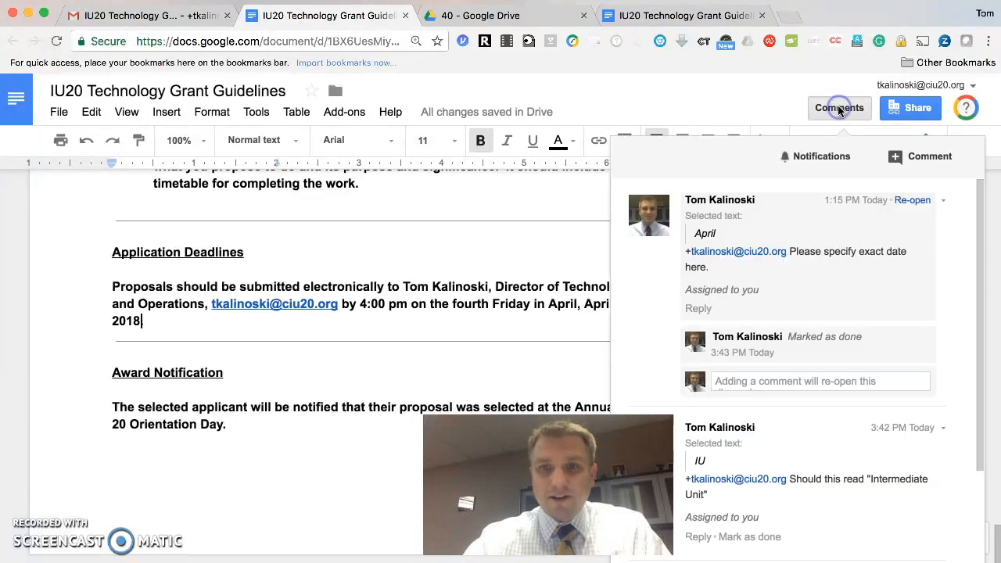
scroll(830, 357, down, 3)
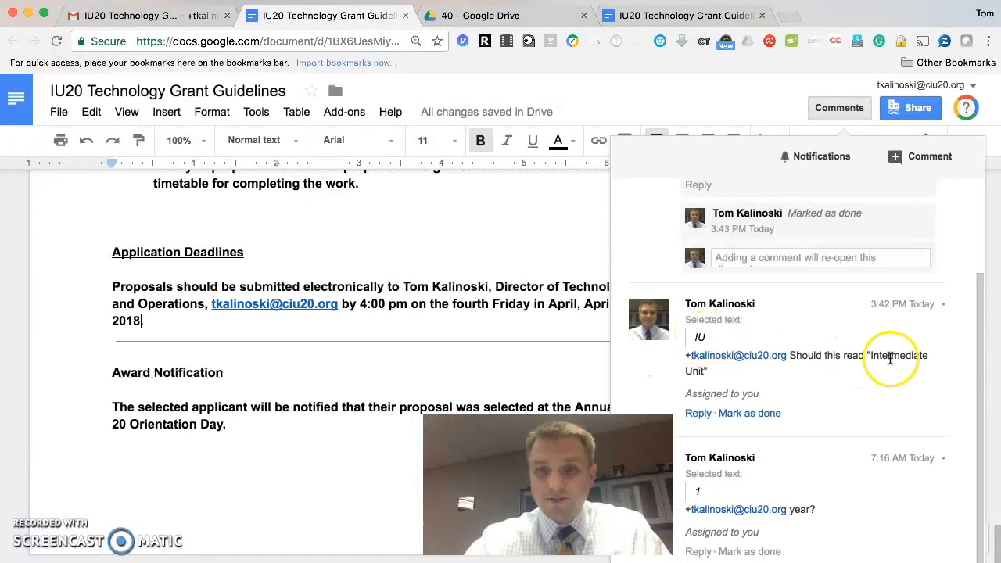
click(845, 108)
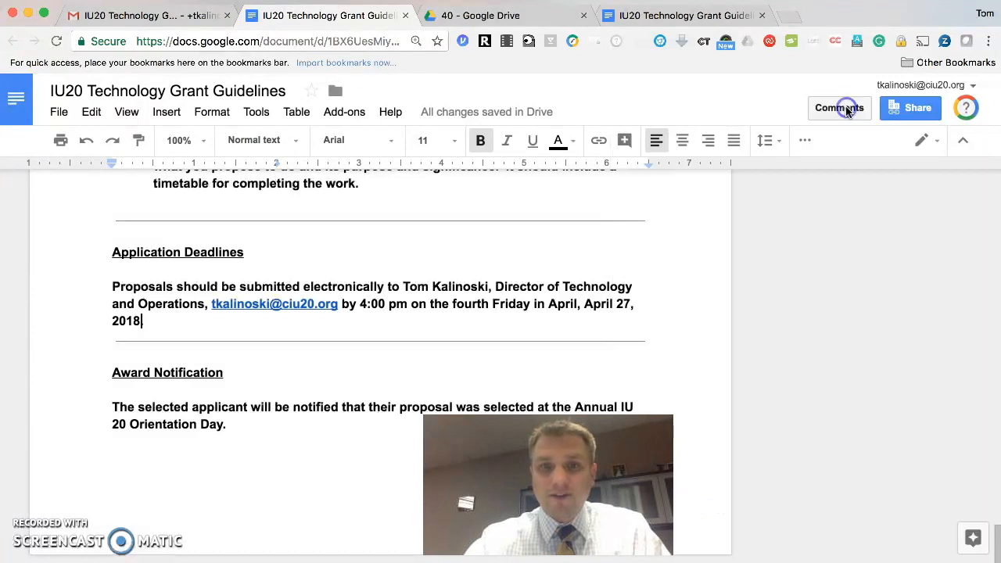
Switch to Google Drive and search all locations for files with Follow up set to Action items only
click(477, 15)
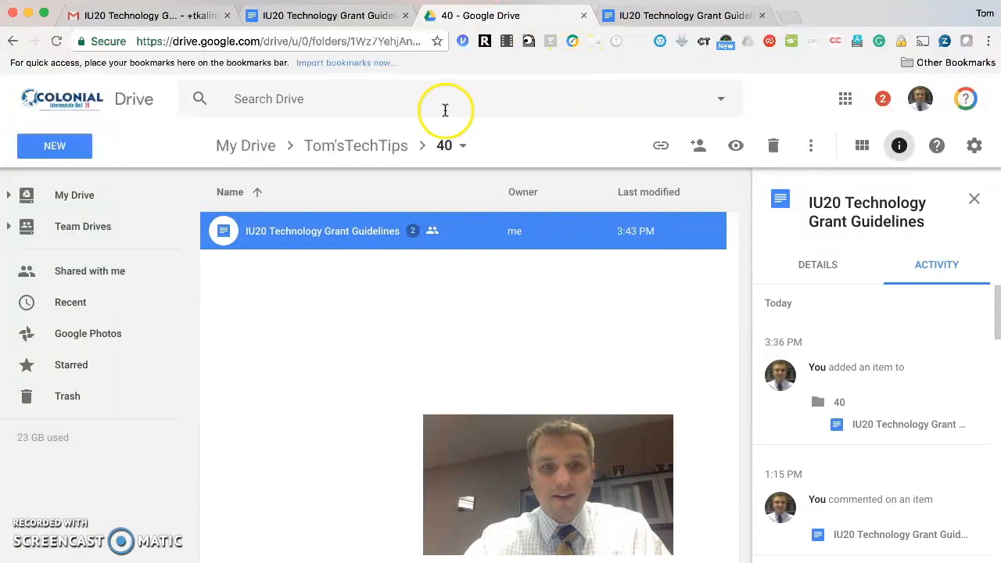
click(324, 147)
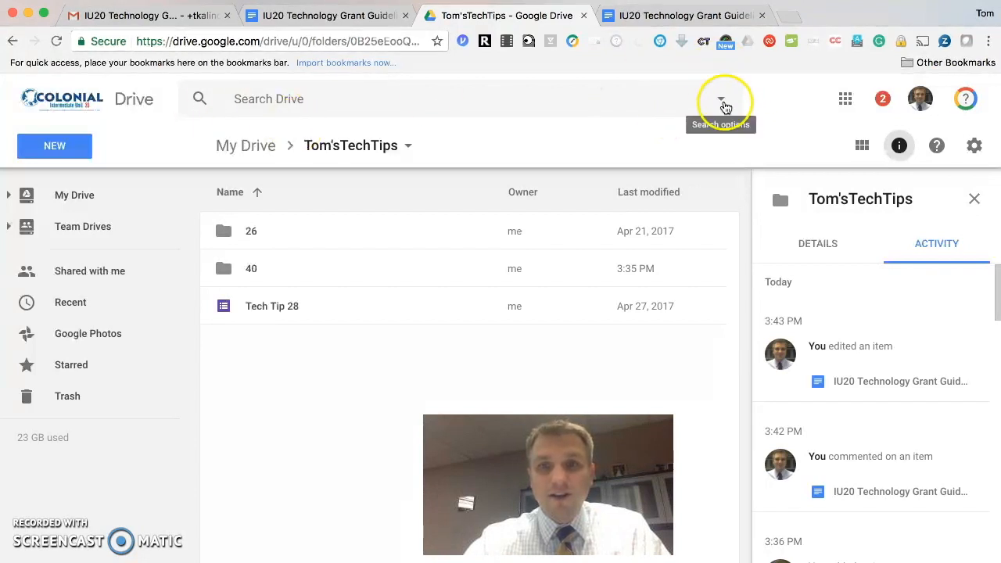
click(720, 99)
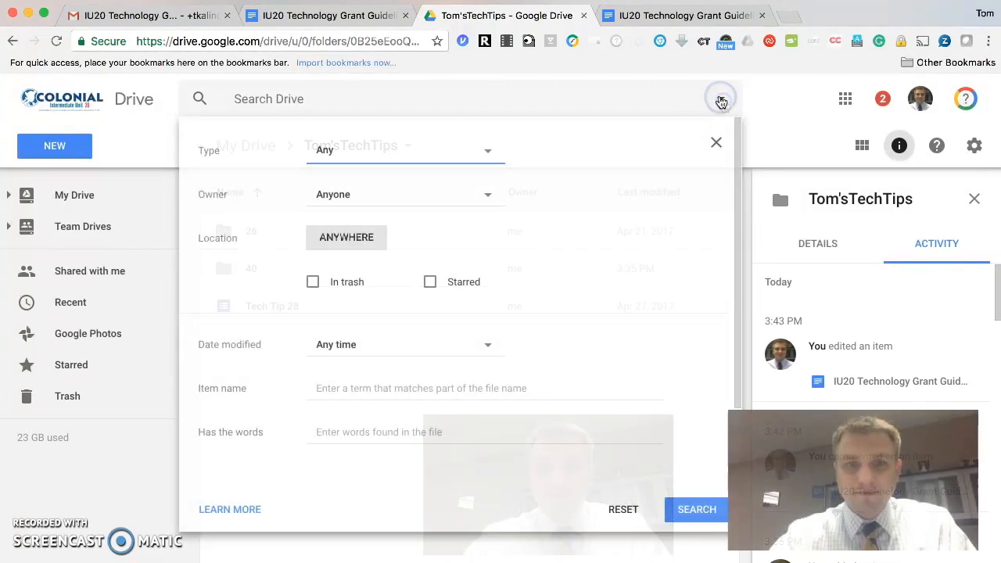
click(378, 150)
click(638, 201)
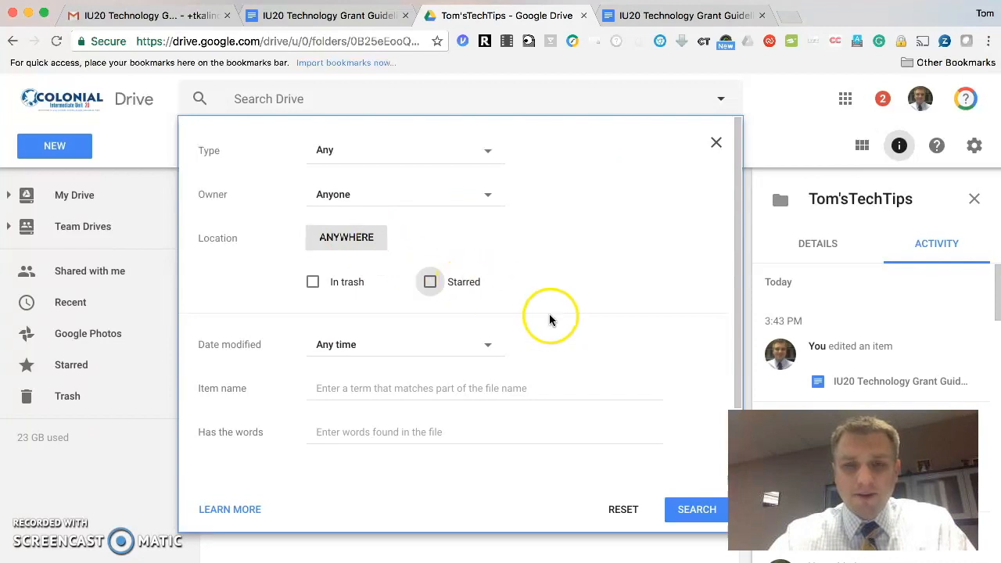
scroll(577, 336, down, 2)
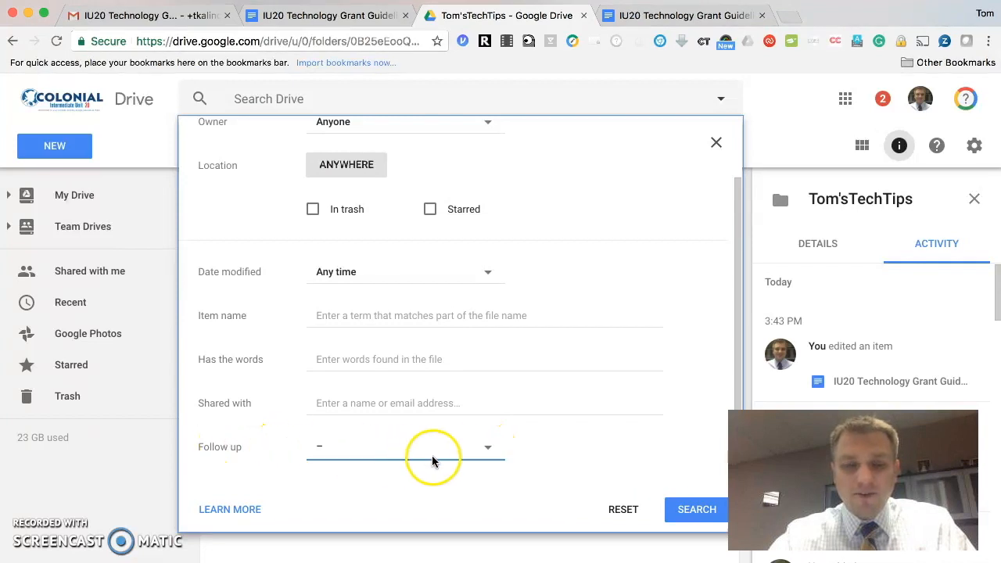
click(487, 446)
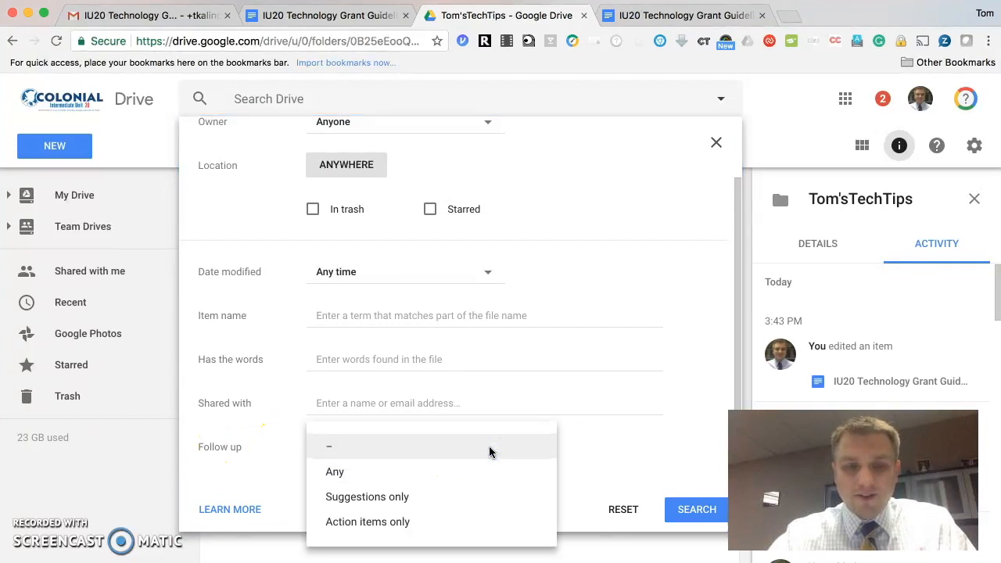
click(481, 523)
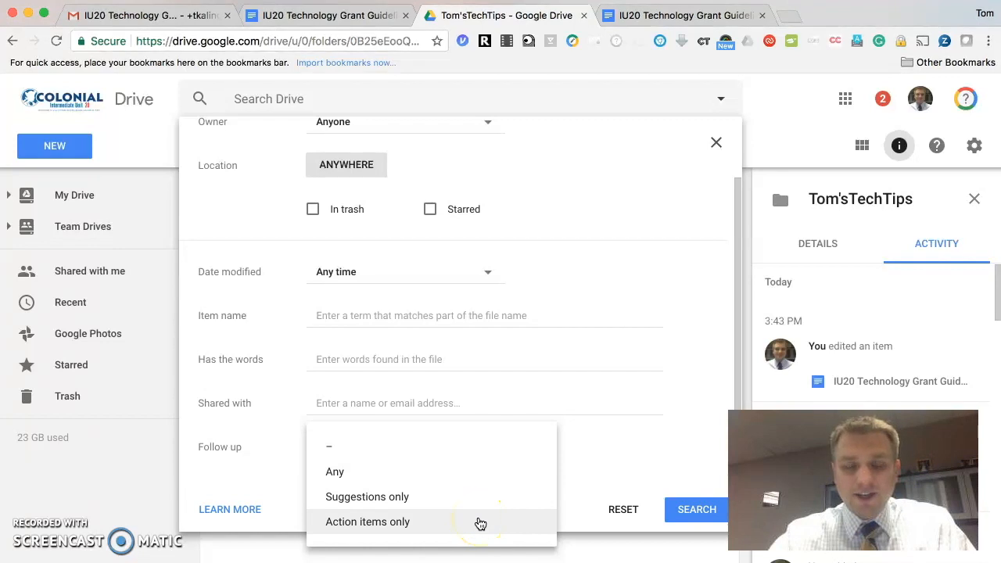
click(675, 512)
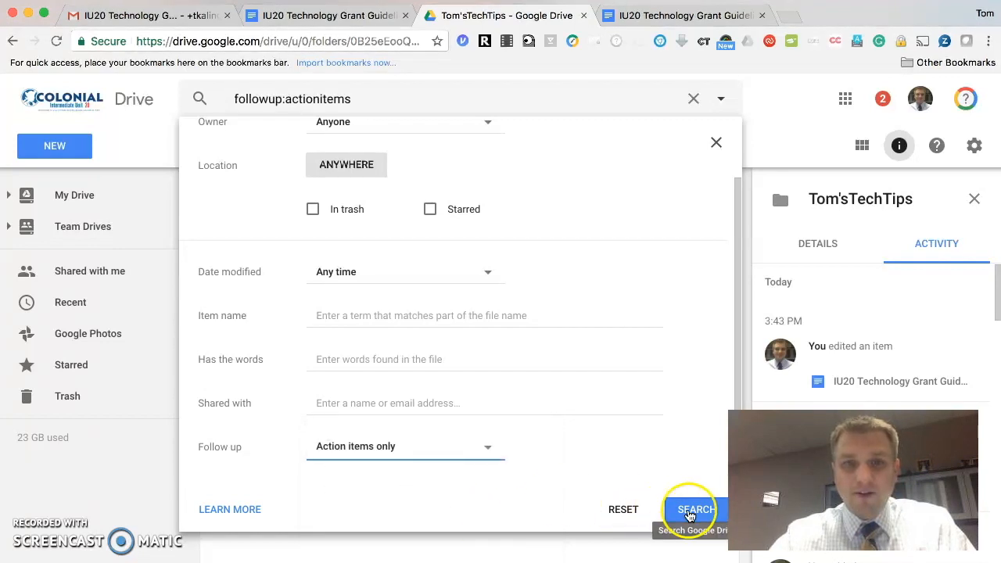
Open the IU20 Technology Grant Guidelines document at its action items from the file's follow-up indicator
click(444, 287)
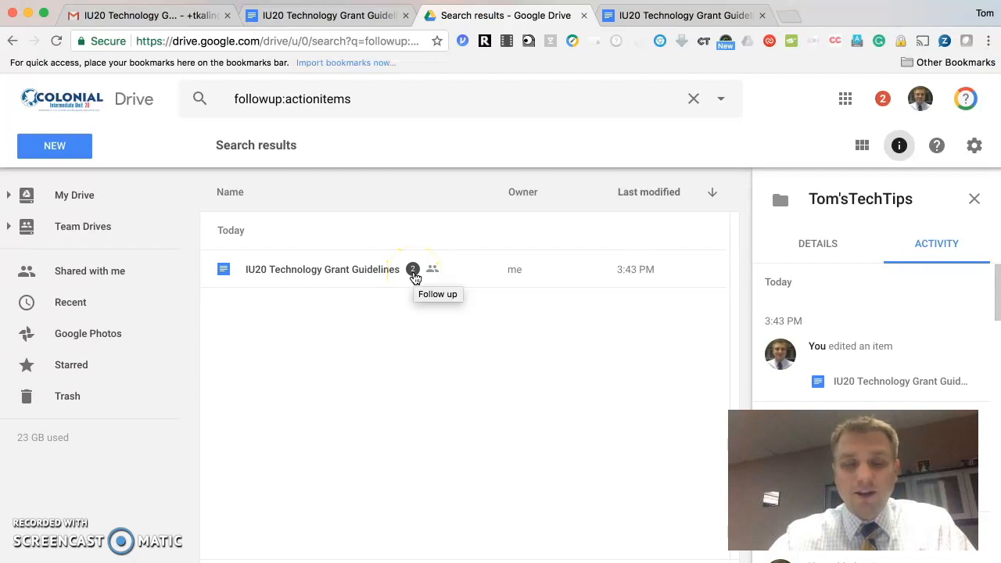
click(413, 273)
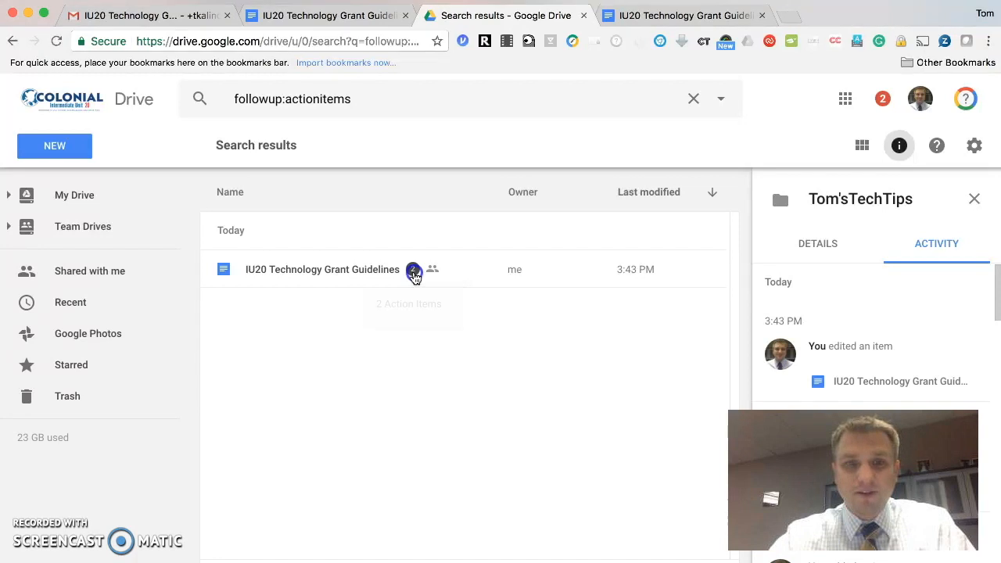
click(413, 305)
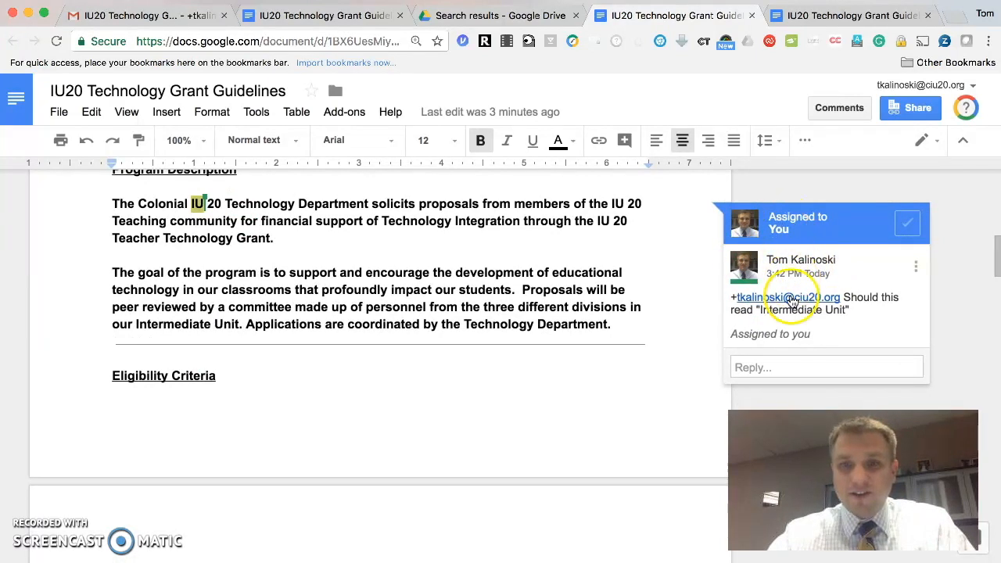
Reply "No, IU is good." to the "Intermediate Unit" comment and mark its action item as done
click(790, 376)
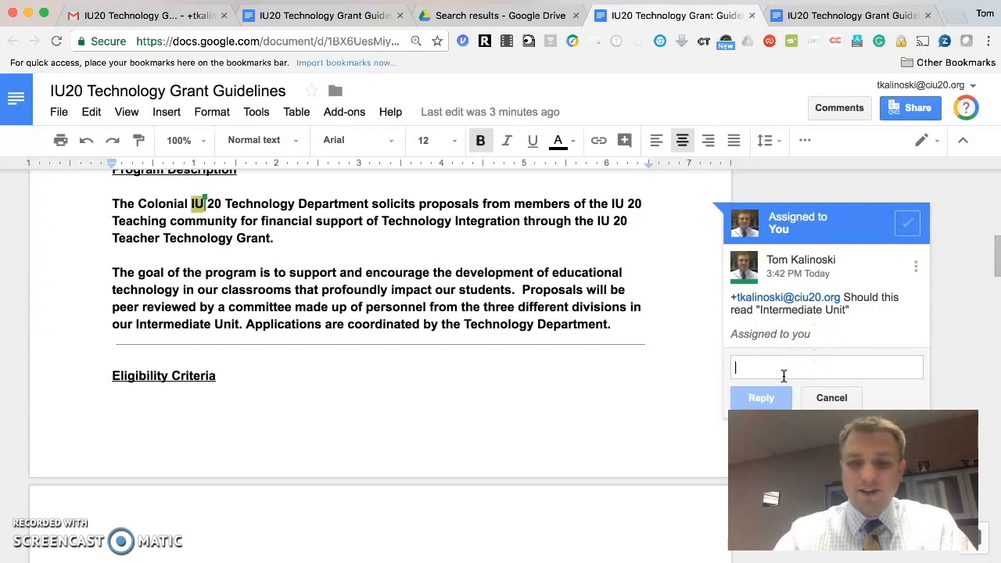
text(No, IU is good.)
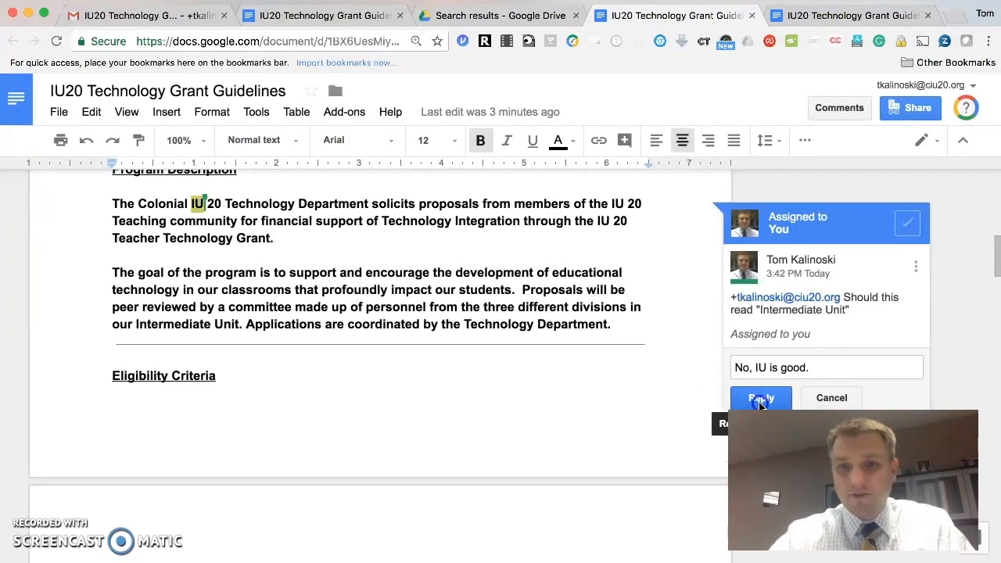
click(756, 399)
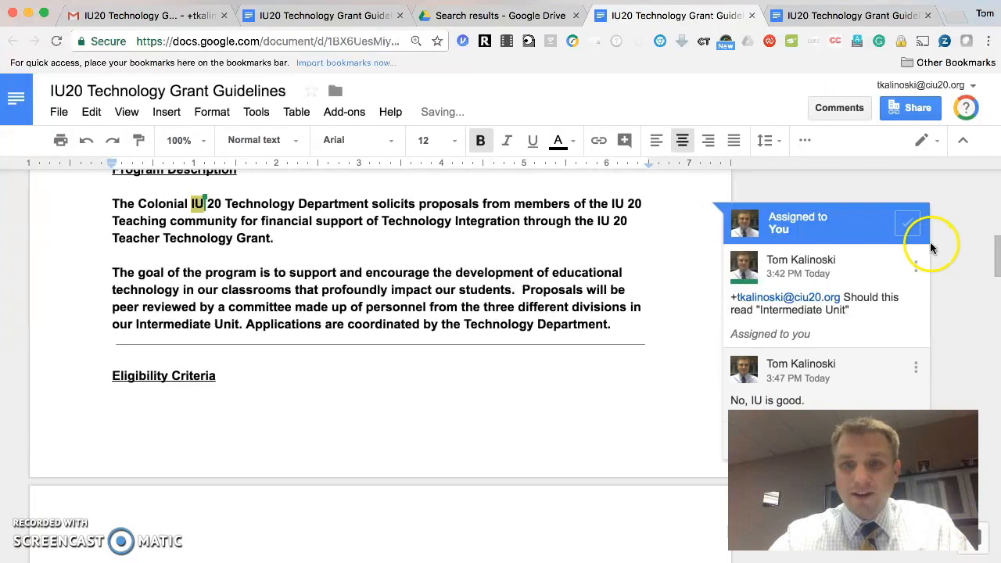
click(909, 229)
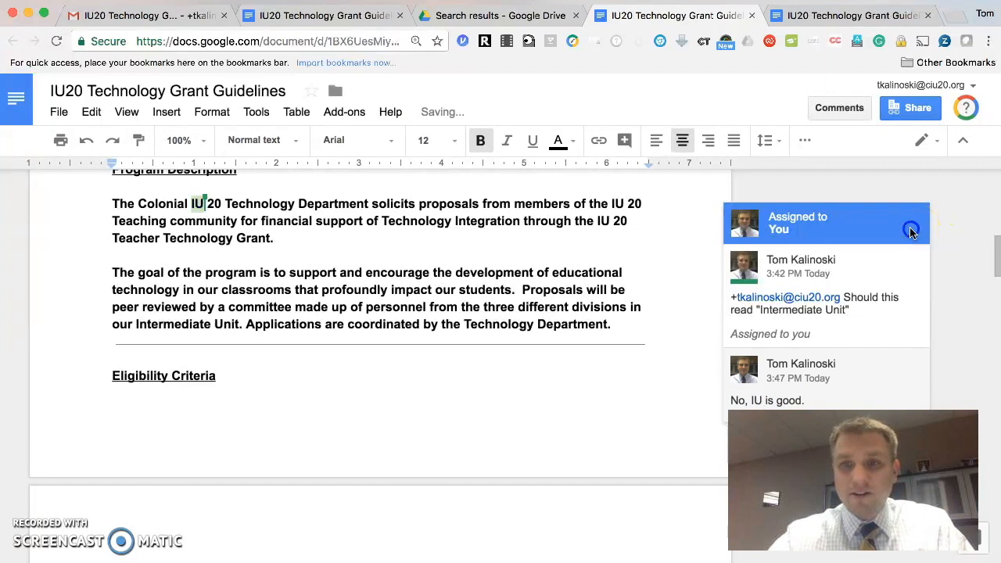
Review the comment history and go to the open "year?" action item on the July 1 award date
click(840, 109)
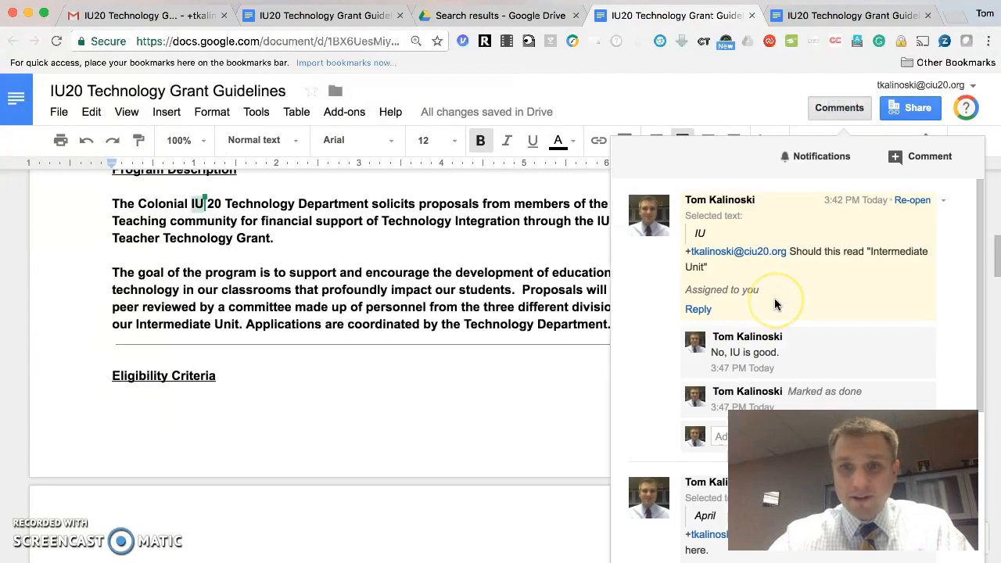
scroll(777, 304, down, 5)
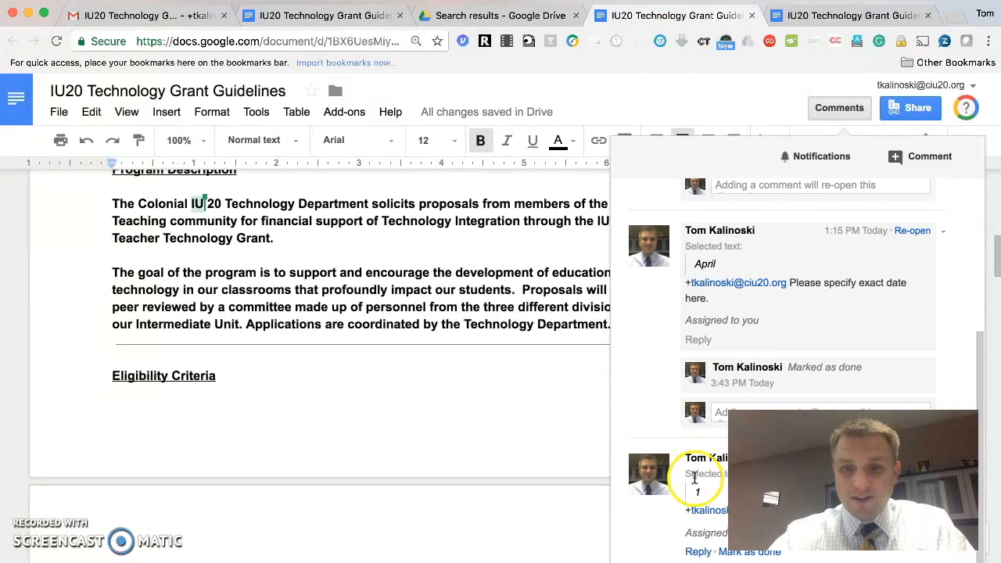
click(696, 492)
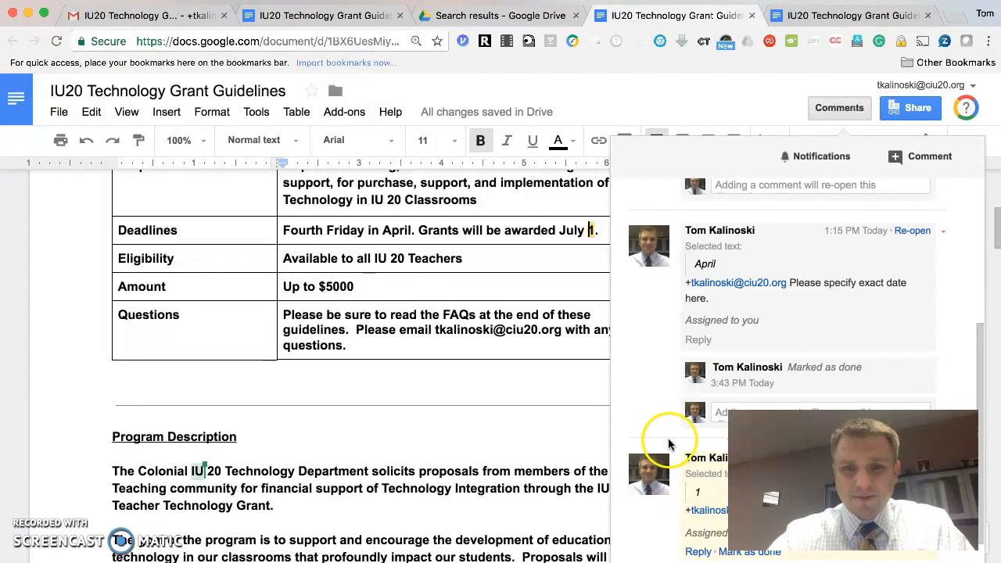
scroll(669, 444, down, 1)
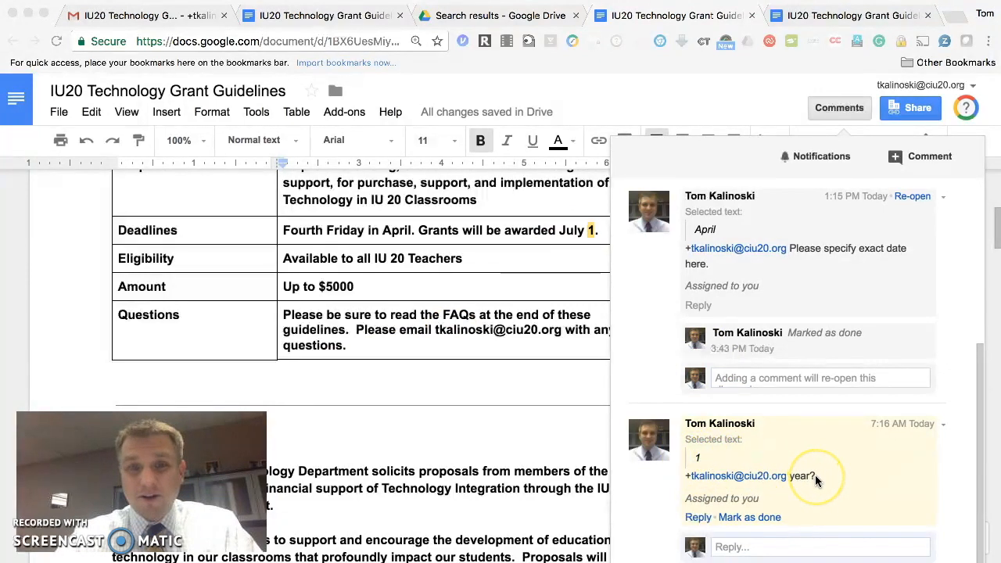
click(749, 545)
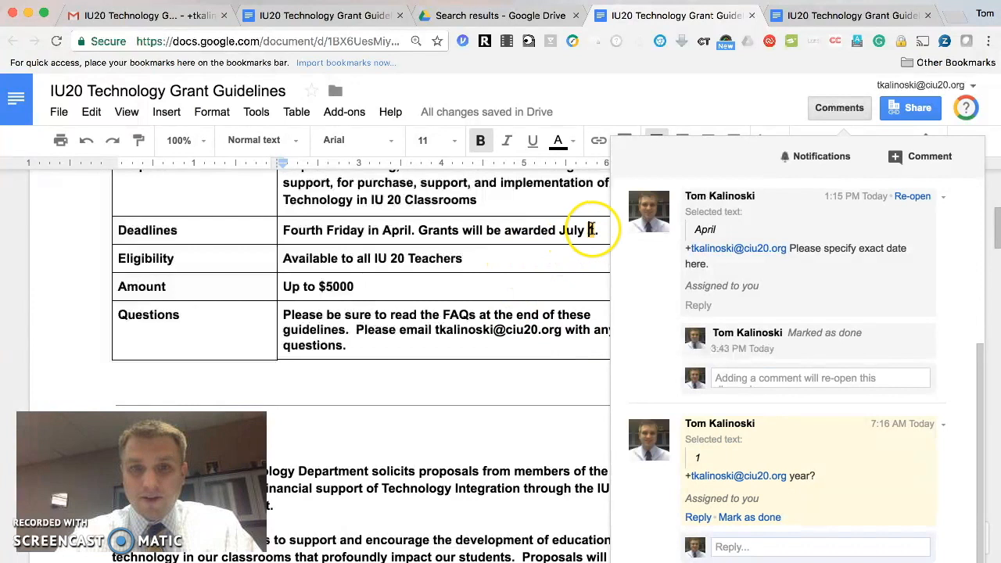
Add ", 2018" after "July 1" in the Deadlines row and mark the "year?" action item as done
click(591, 229)
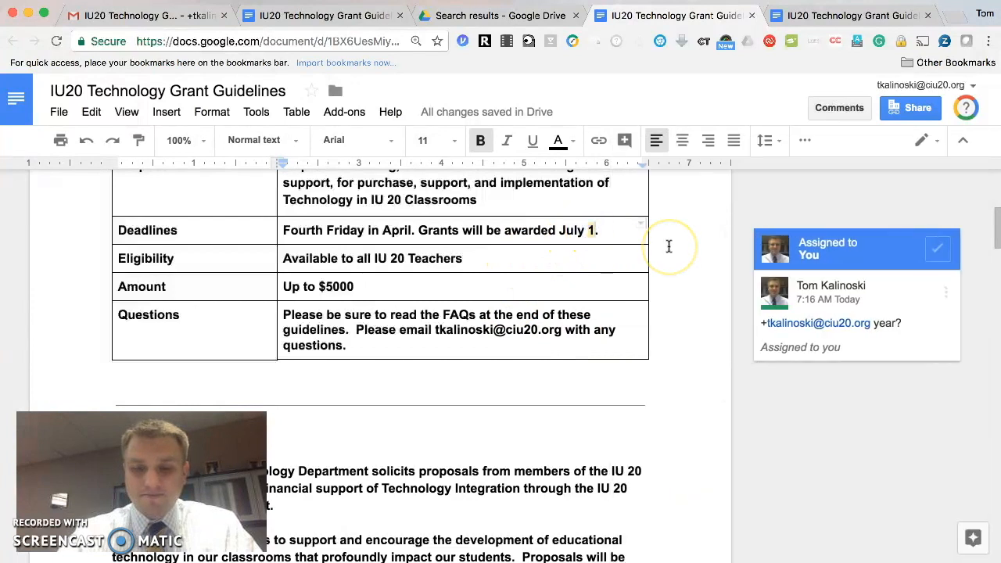
key(BackSpace)
text(, 2018)
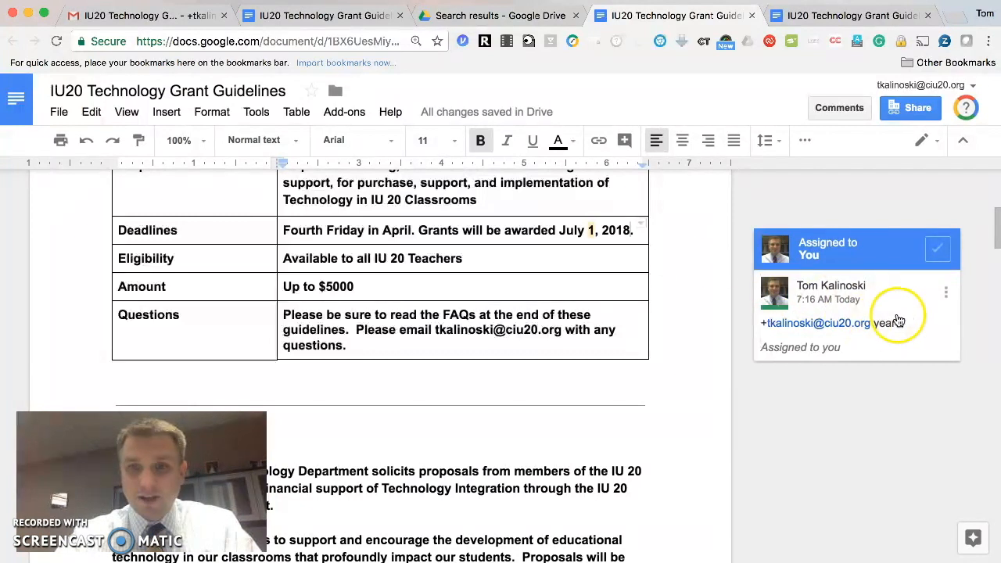
click(935, 249)
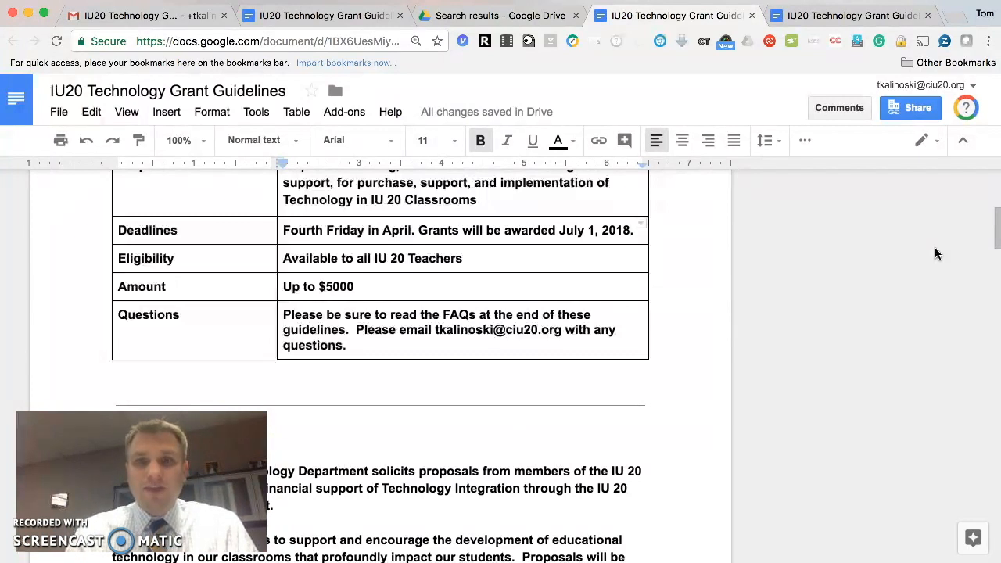
text(.)
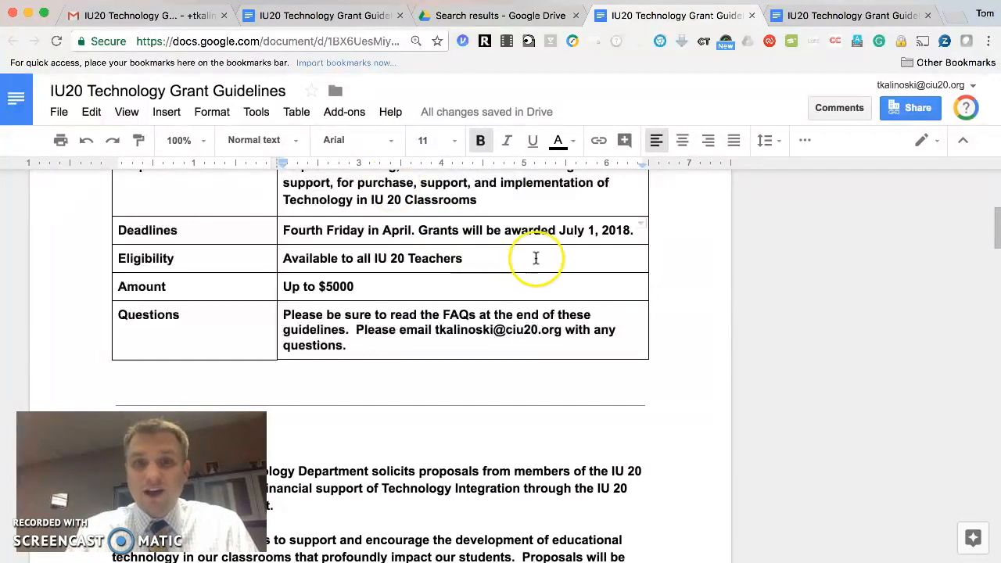
Draft a comment on the word "awarded" in the Deadlines row, mentioning the colleague's e-mail, set as assigned to them, with the text "please...."
double_click(529, 230)
right_click(529, 230)
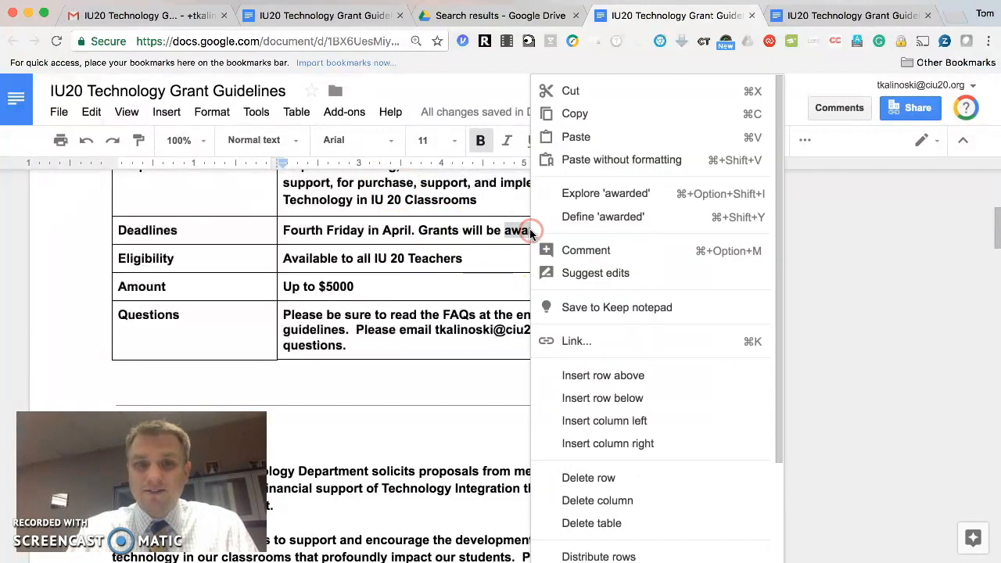
click(567, 251)
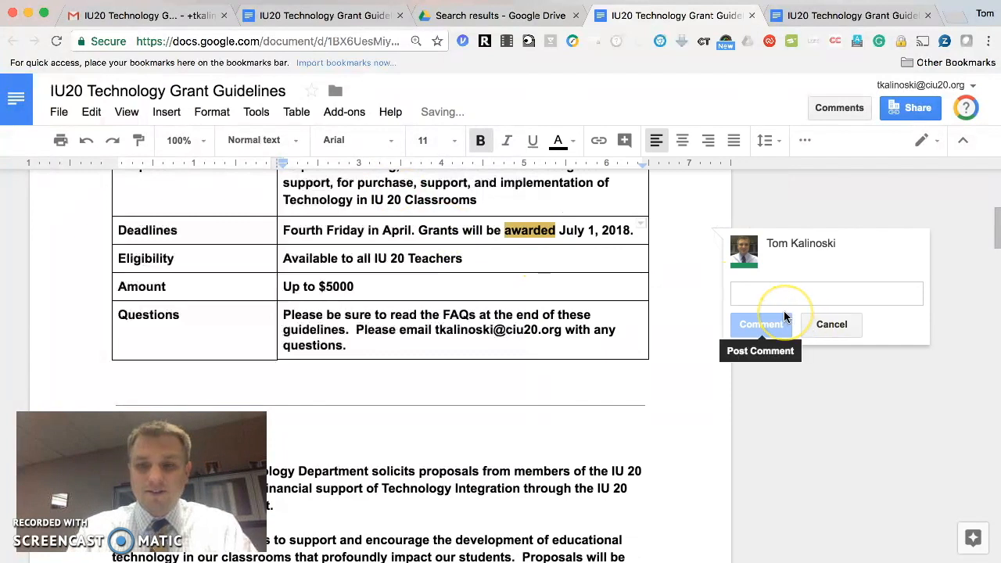
text(+bdr)
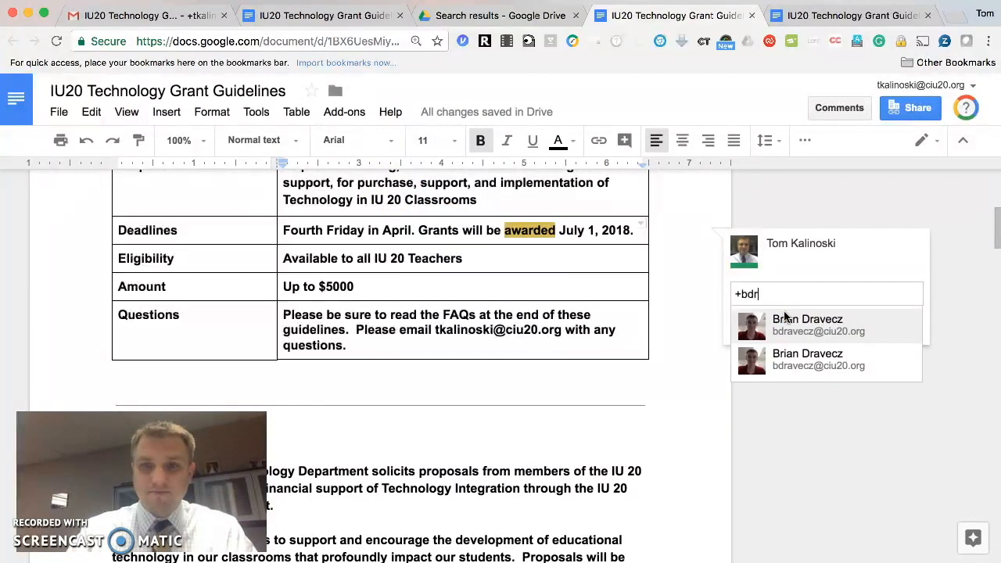
click(785, 321)
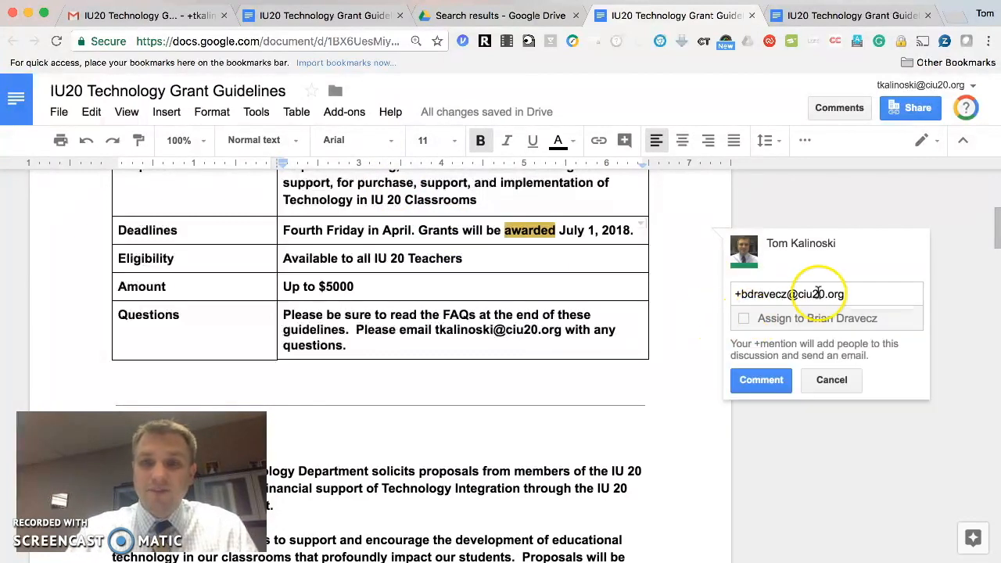
click(758, 321)
click(865, 293)
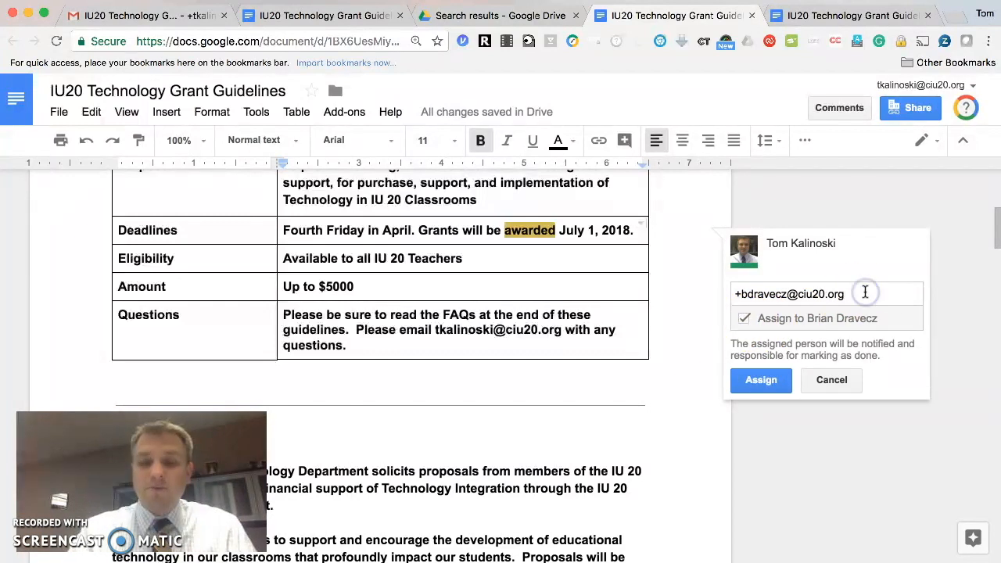
text(please....)
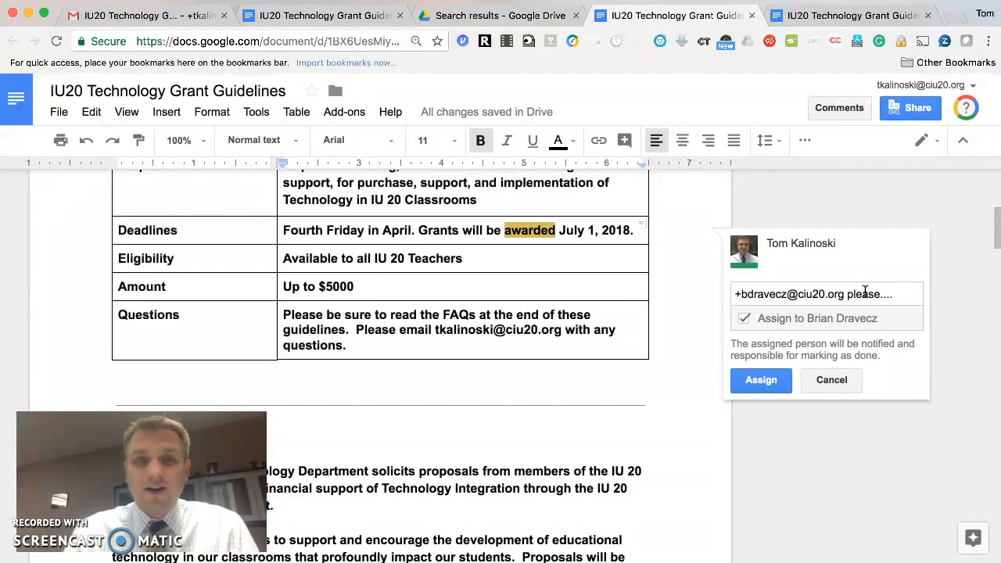
Switch to the Google Drive search results, clear the current search and open the advanced search options
click(492, 24)
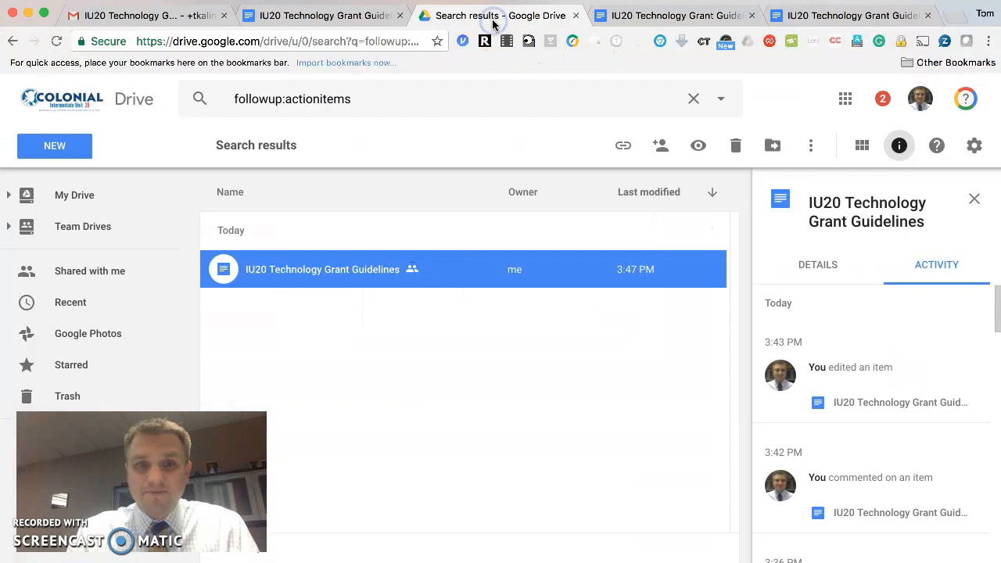
click(696, 103)
click(720, 101)
click(721, 100)
click(720, 101)
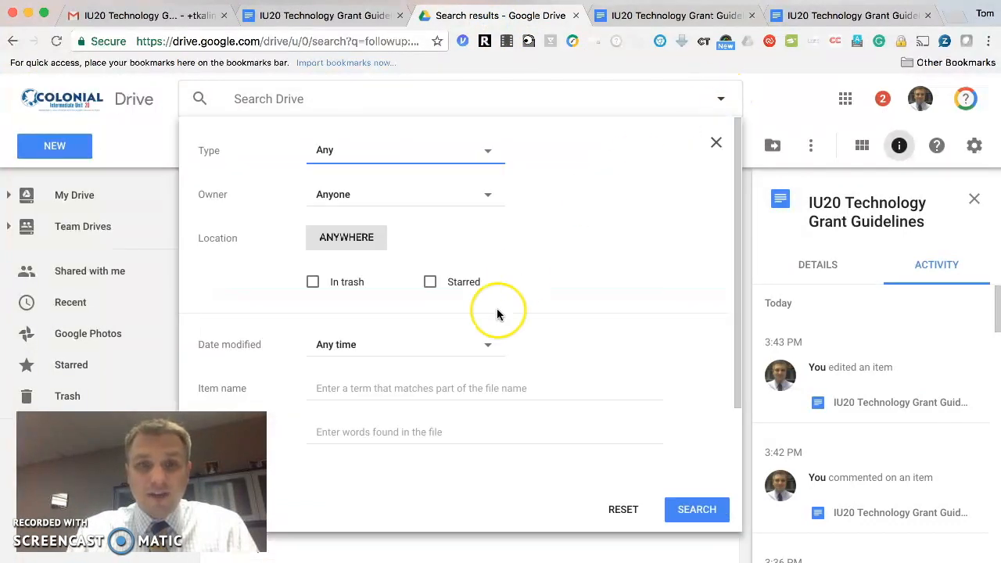
Search Drive for files whose Follow up filter is set to "Action items only"
scroll(470, 313, down, 2)
drag(180, 477, 914, 461)
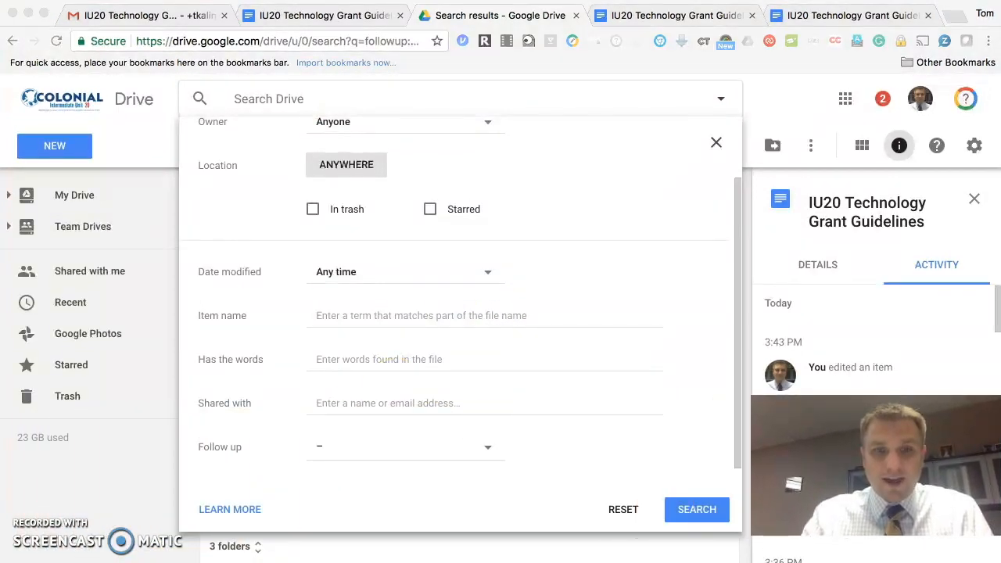
click(404, 446)
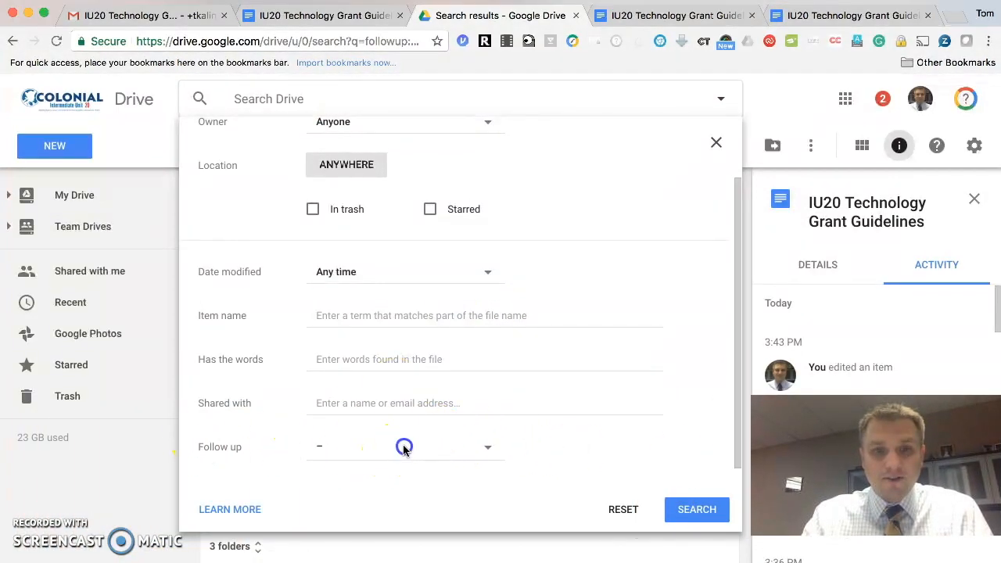
click(486, 444)
click(411, 524)
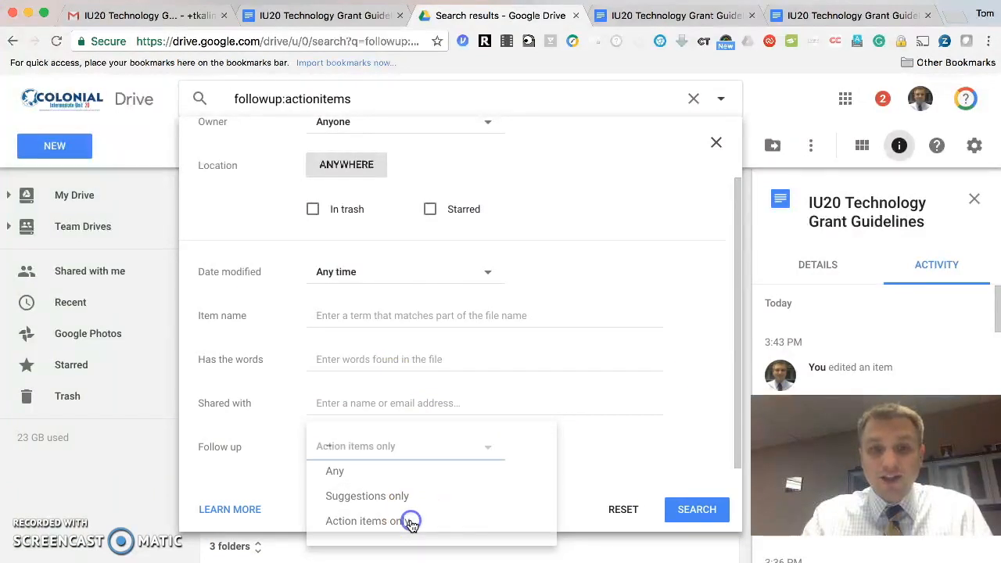
click(706, 513)
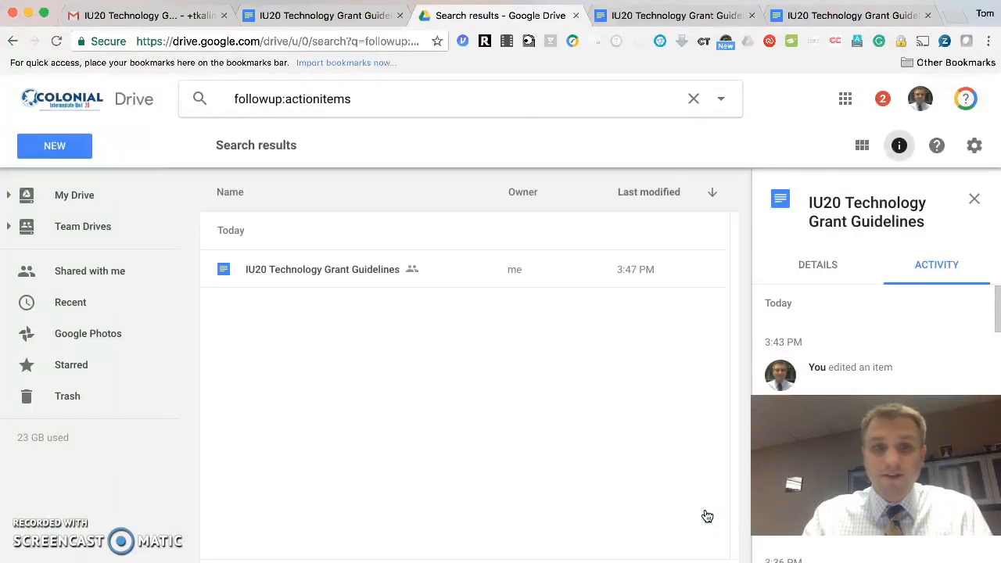